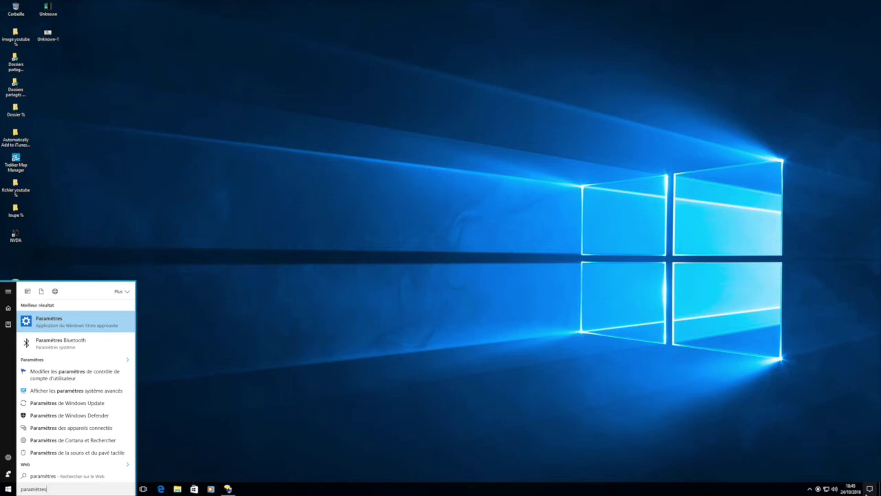
Open the Windows Paramètres app and enter its Options d'ergonomie category
{"action": "key", "text": "Return"}
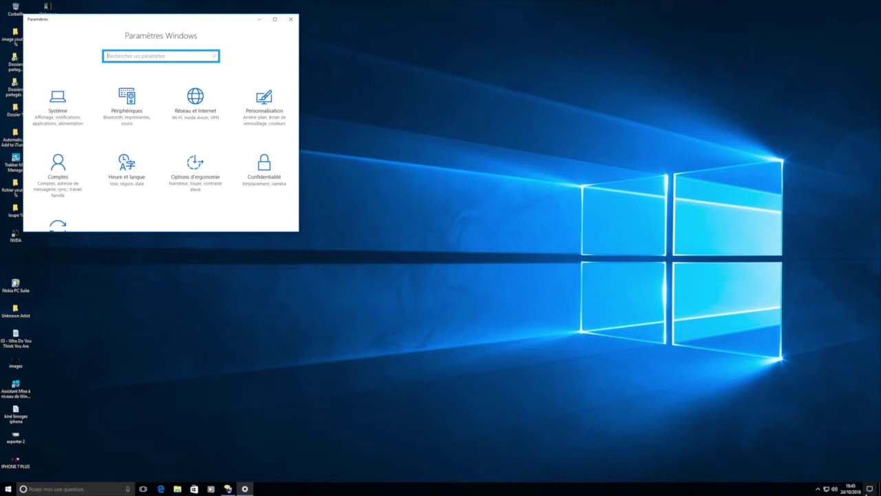
{"action": "key", "text": "Tab"}
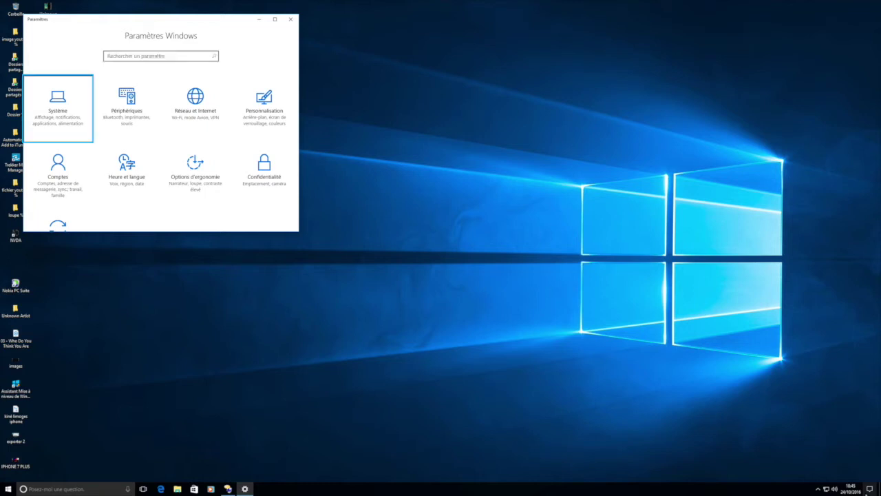
{"action": "key", "text": "Right"}
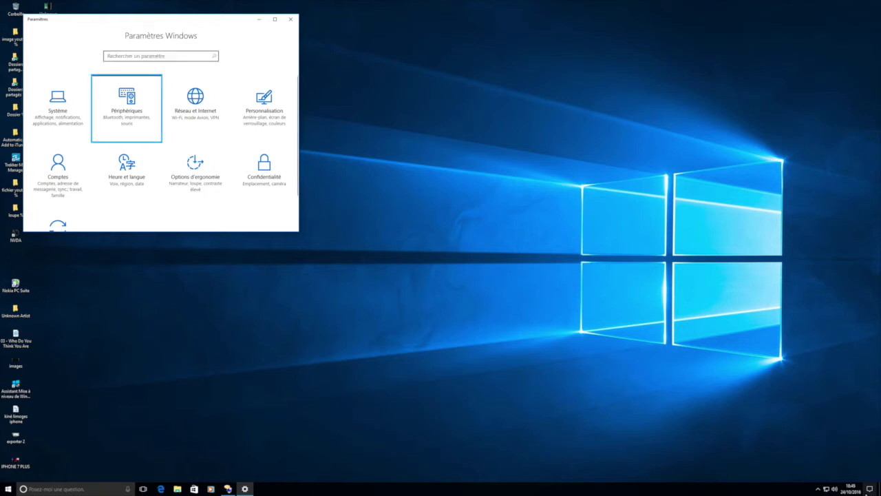
{"action": "key", "text": "Right"}
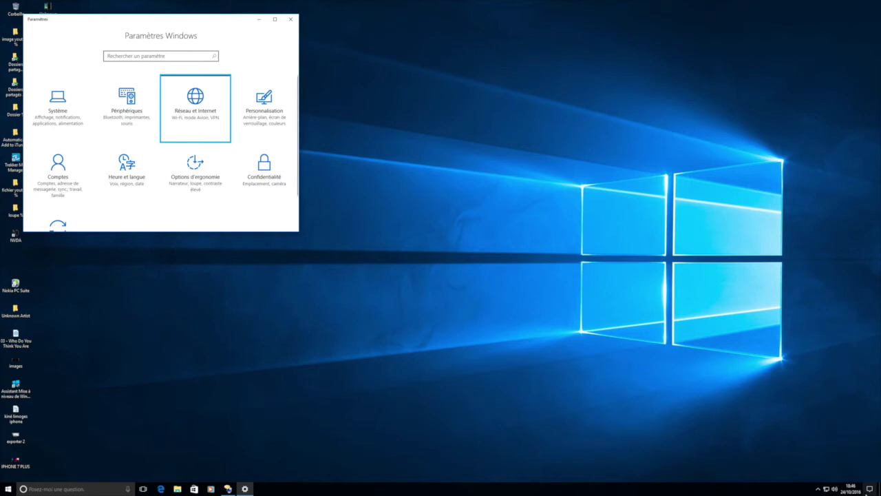
{"action": "key", "text": "Right"}
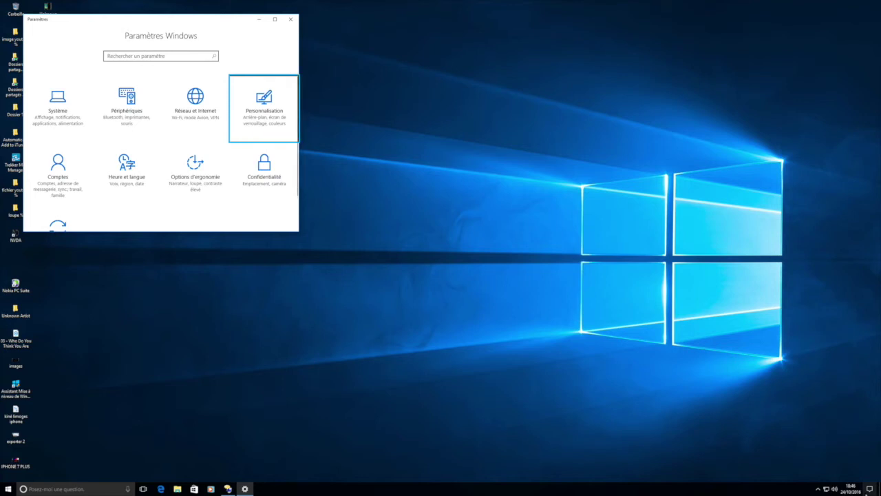
{"action": "key", "text": "Right"}
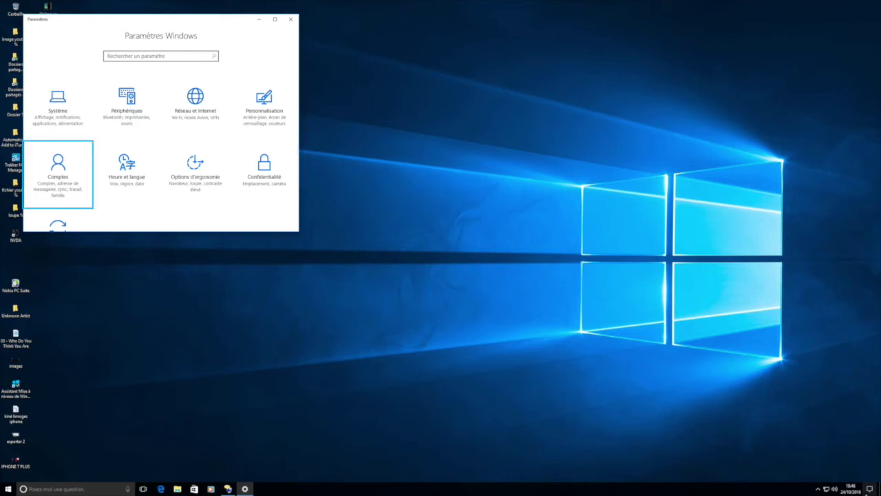
{"action": "key", "text": "Right"}
{"action": "key", "text": "Right"}
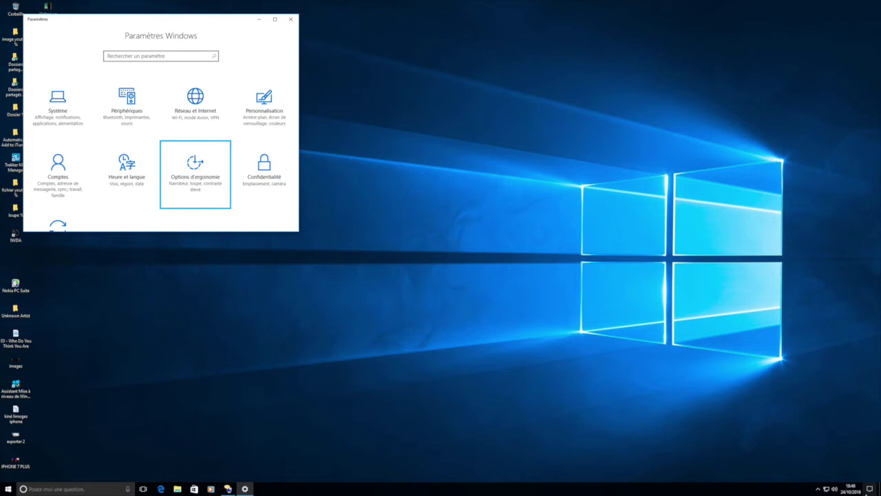
{"action": "key", "text": "Right"}
{"action": "key", "text": "Right"}
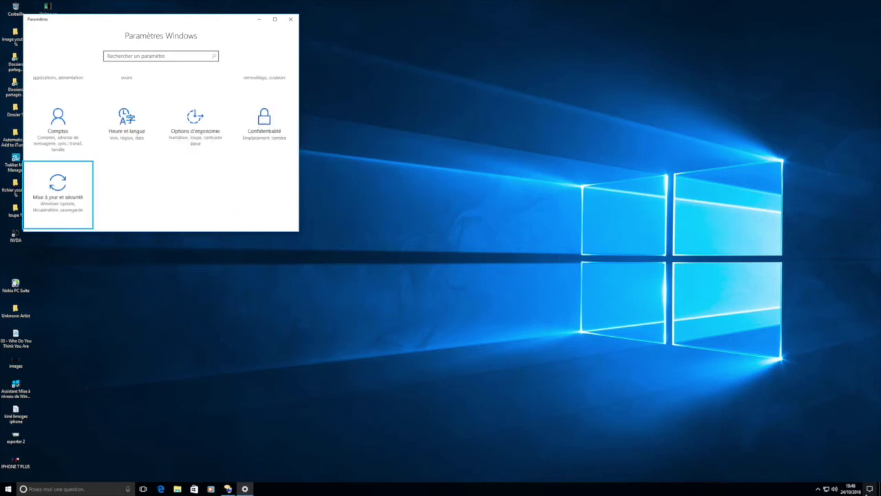
{"action": "key", "text": "Left"}
{"action": "key", "text": "Left"}
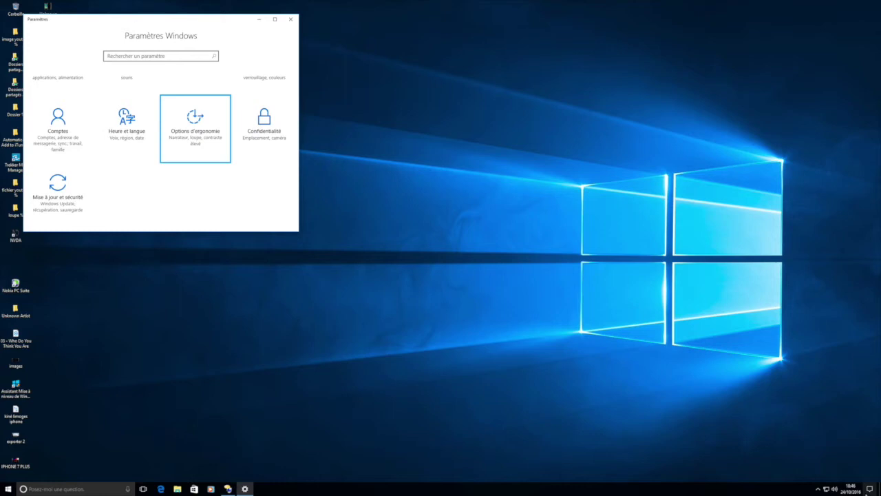
{"action": "key", "text": "Return"}
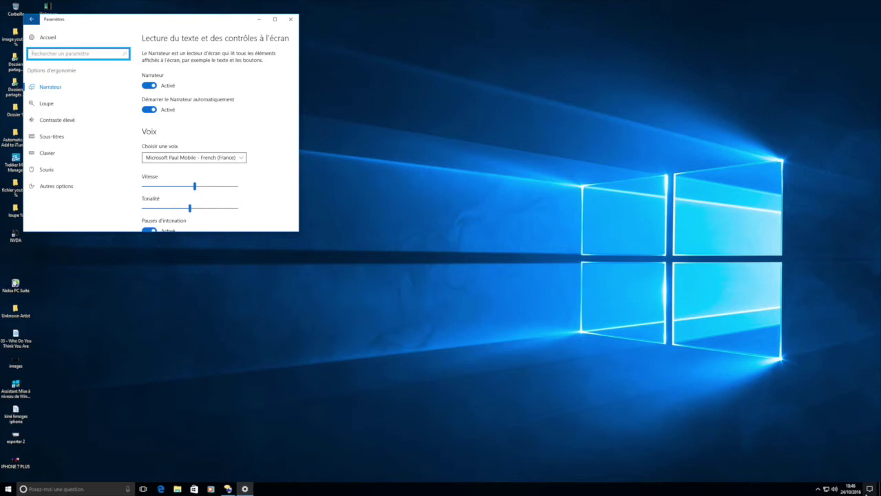
Examine the sections offered under Options d'ergonomie, from Narrateur down to Autres options
{"action": "key", "text": "Tab"}
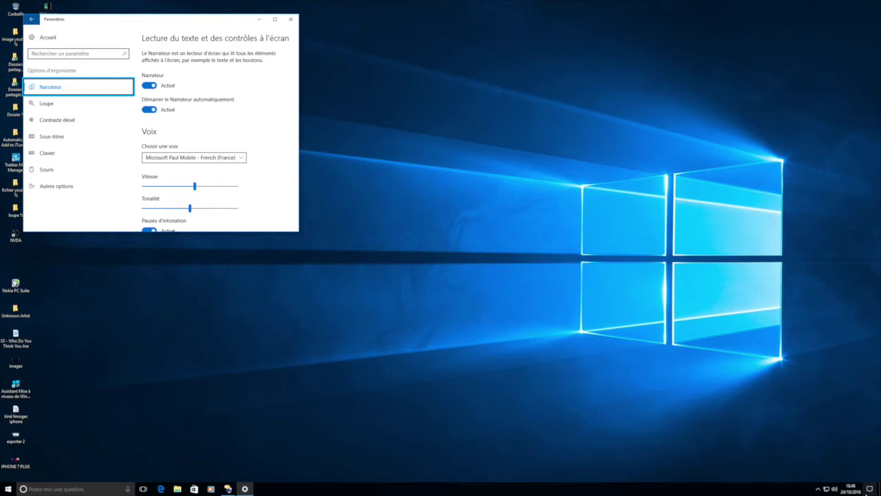
{"action": "key", "text": "shift+Tab"}
{"action": "key", "text": "shift+Tab"}
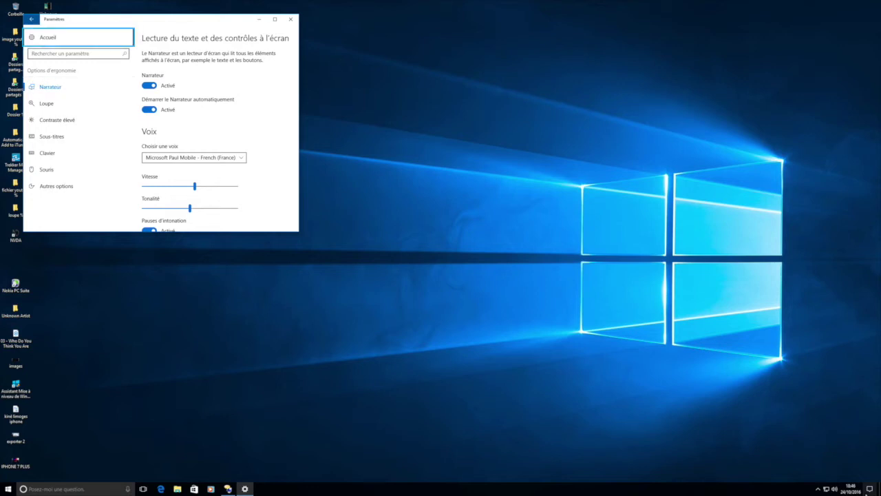
{"action": "key", "text": "Tab"}
{"action": "key", "text": "Tab"}
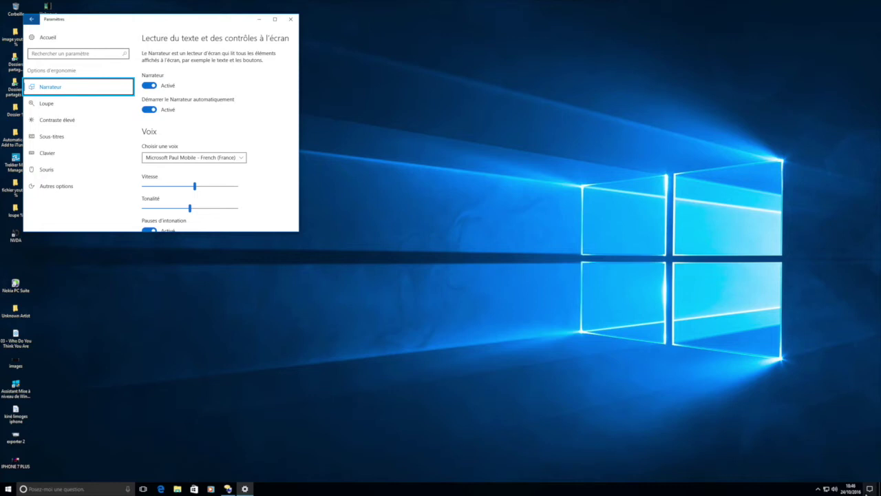
{"action": "key", "text": "Down"}
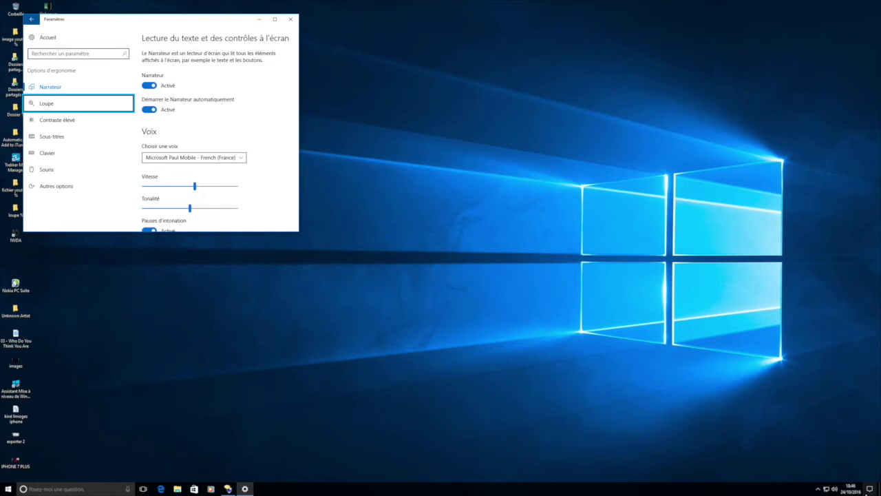
{"action": "key", "text": "Down"}
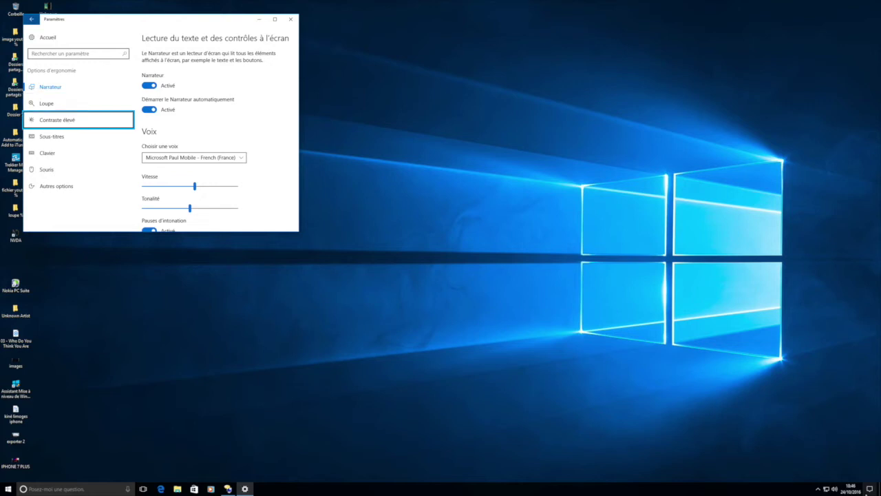
{"action": "key", "text": "Down"}
{"action": "key", "text": "Down"}
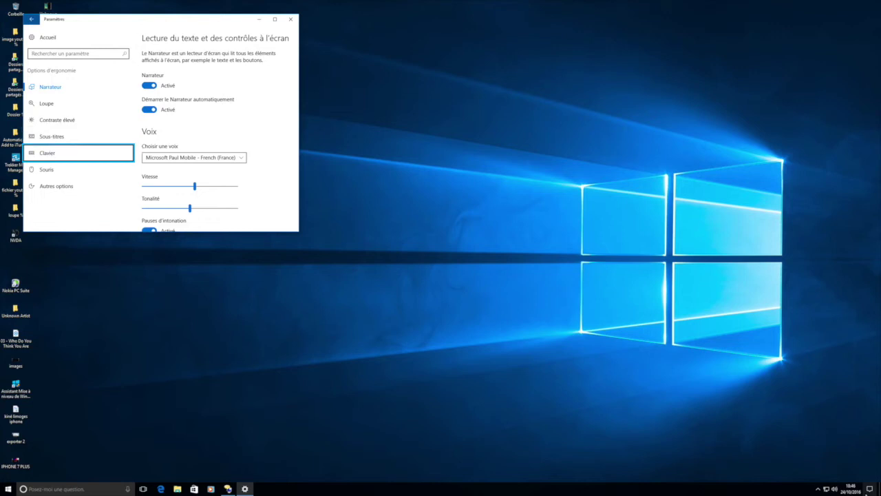
{"action": "key", "text": "Down"}
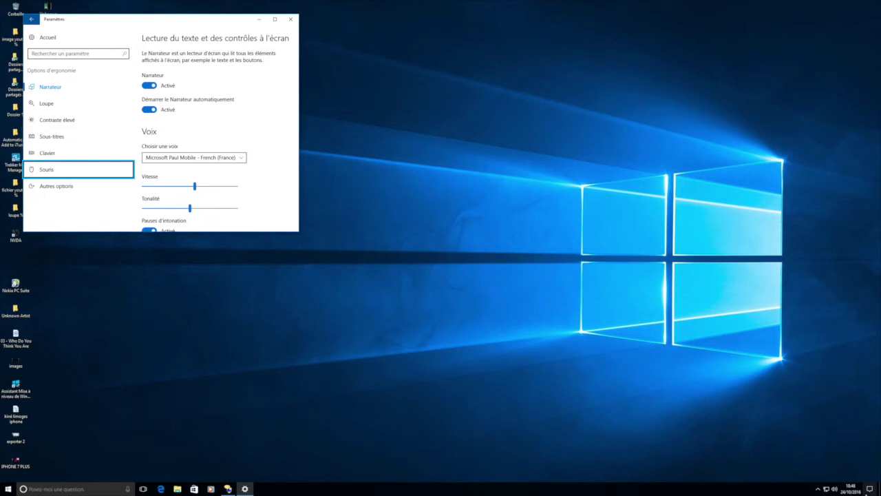
{"action": "key", "text": "Down"}
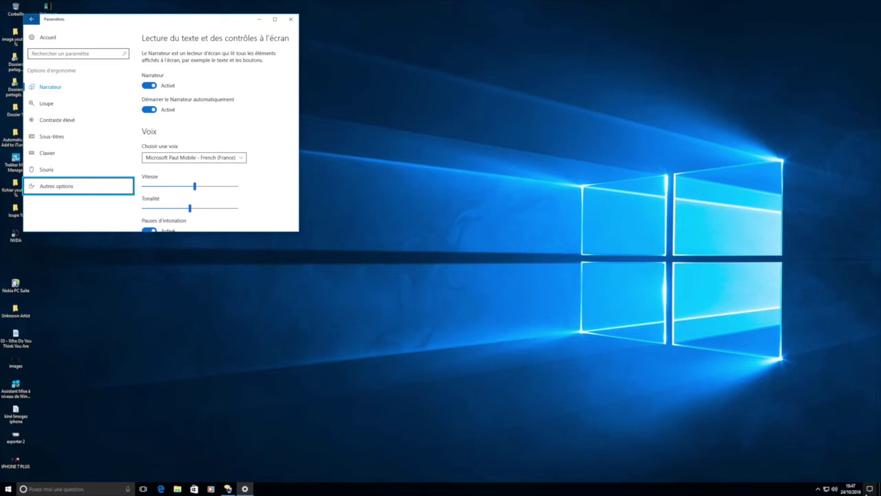
Return to the Narrateur section and examine its activation and automatic start settings
{"action": "key", "text": "Up"}
{"action": "key", "text": "Up"}
{"action": "key", "text": "Up"}
{"action": "key", "text": "Up"}
{"action": "key", "text": "Up"}
{"action": "key", "text": "Up"}
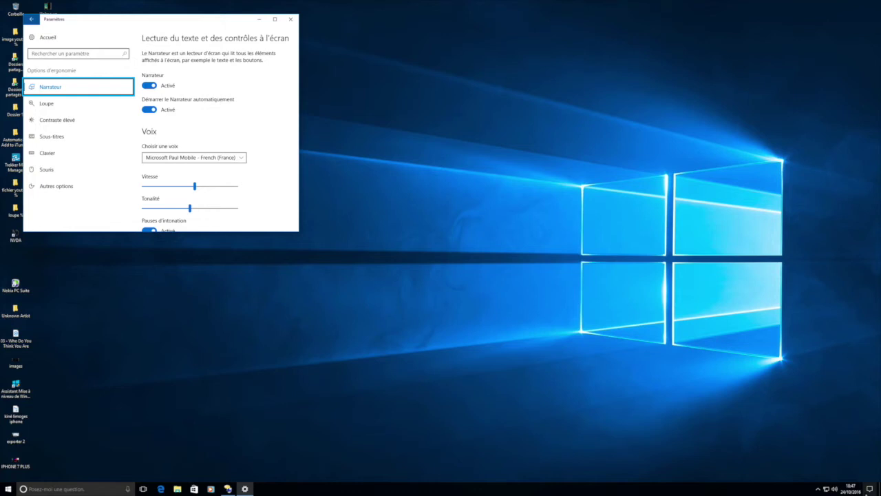
{"action": "key", "text": "Tab"}
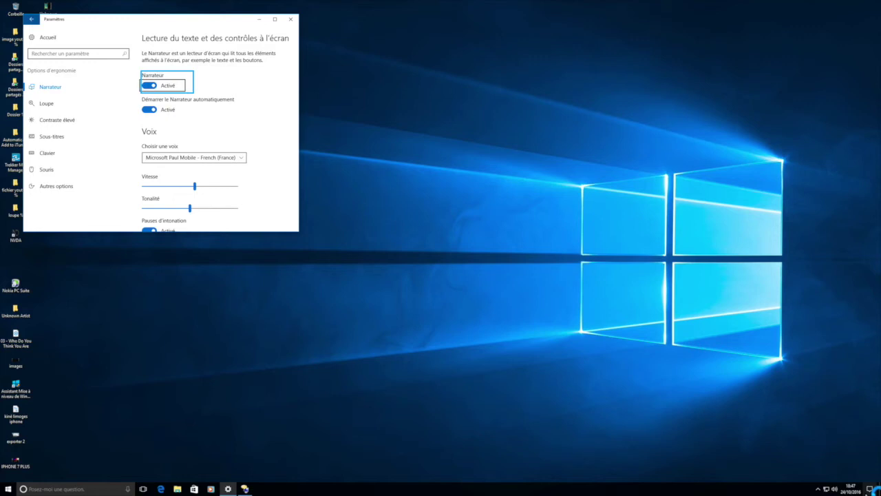
{"action": "key", "text": "Tab"}
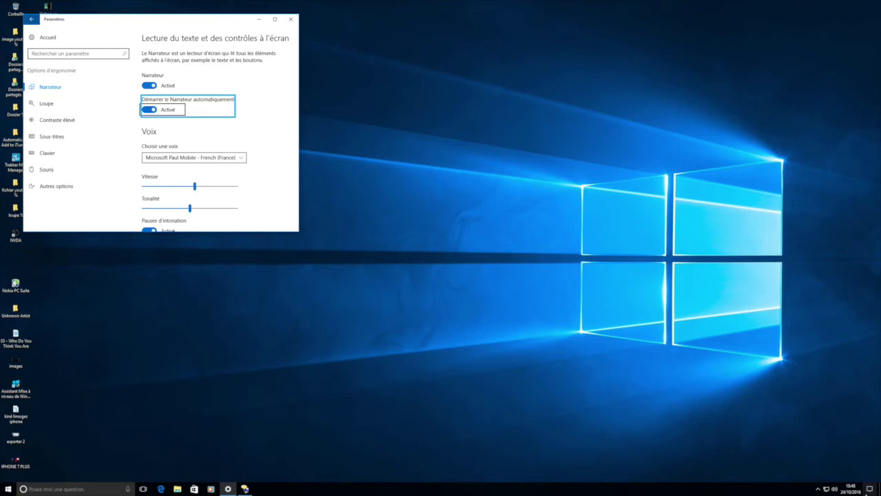
Look through the available Narrator voices and select Microsoft Paul Mobile - French (France)
{"action": "key", "text": "Tab"}
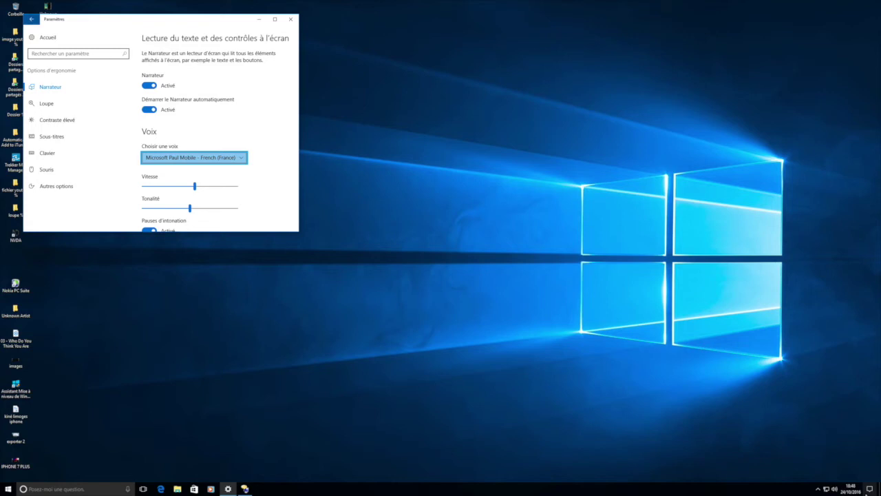
{"action": "key", "text": "alt+Down"}
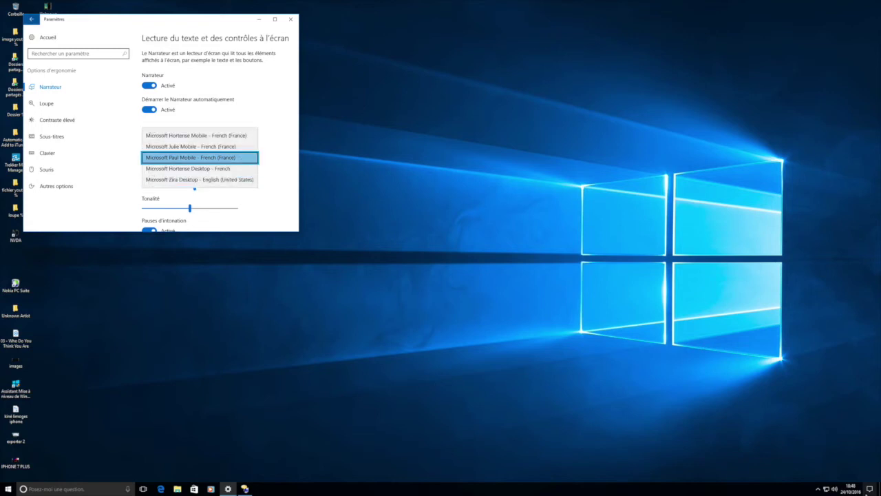
{"action": "key", "text": "Up"}
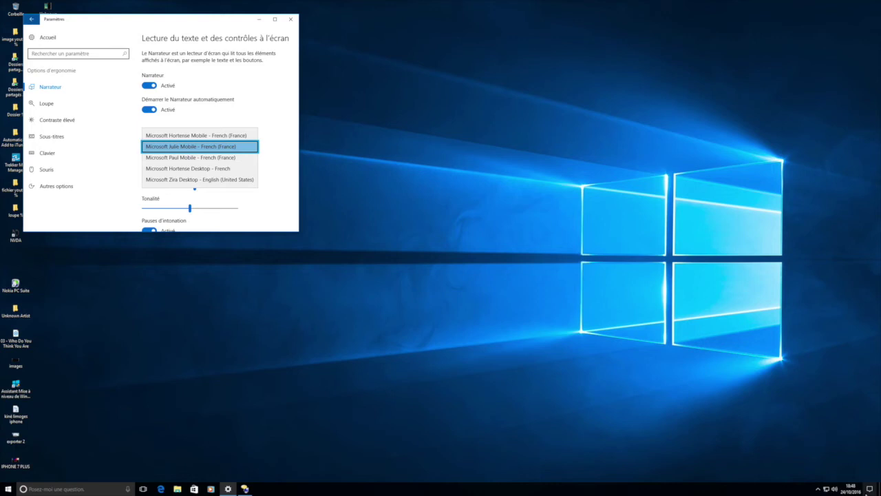
{"action": "key", "text": "Down"}
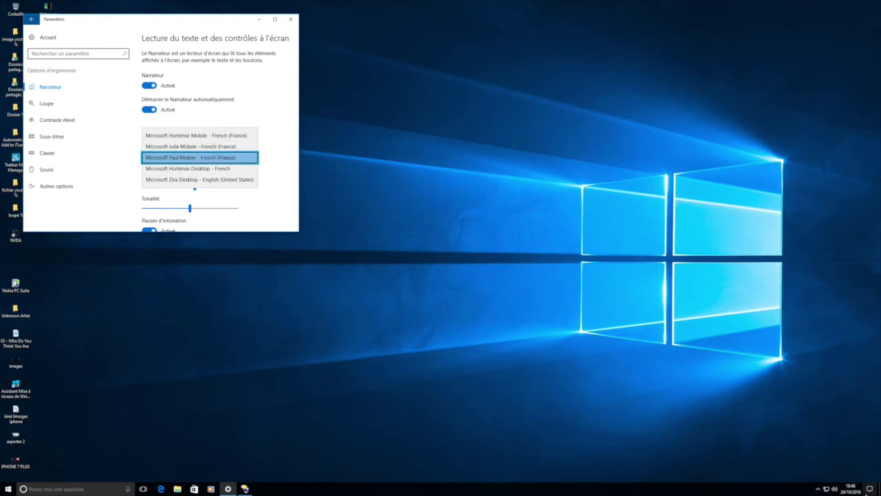
{"action": "key", "text": "Down"}
{"action": "key", "text": "Down"}
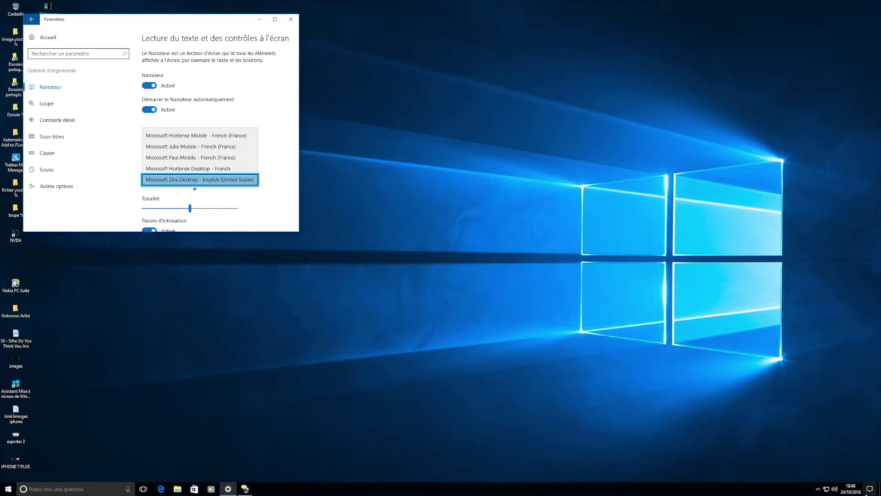
{"action": "key", "text": "Up"}
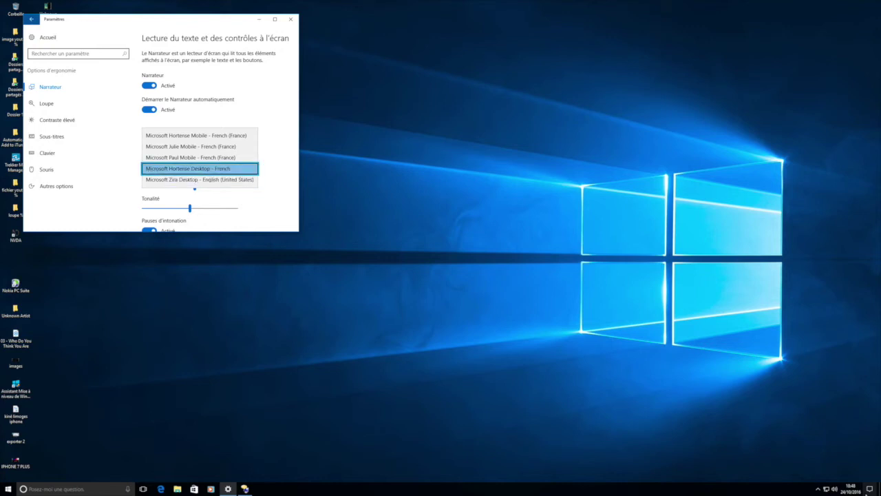
{"action": "key", "text": "Up"}
{"action": "key", "text": "Up"}
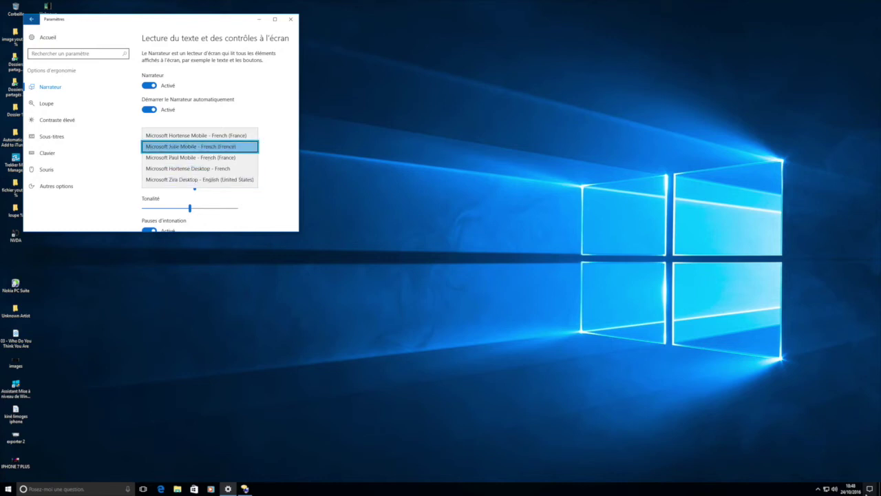
{"action": "key", "text": "Down"}
{"action": "key", "text": "Return"}
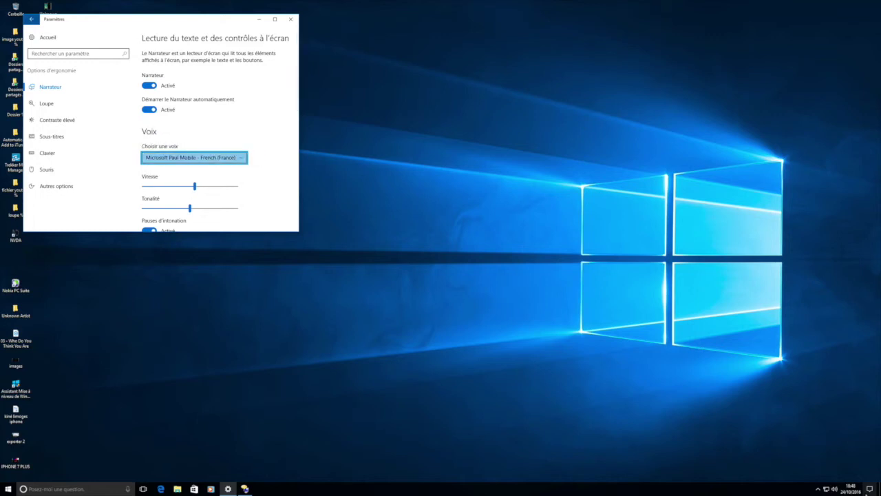
Examine the Narrator's speed, pitch and intonation pause settings and the options under Les sons que vous entendez
{"action": "key", "text": "Tab"}
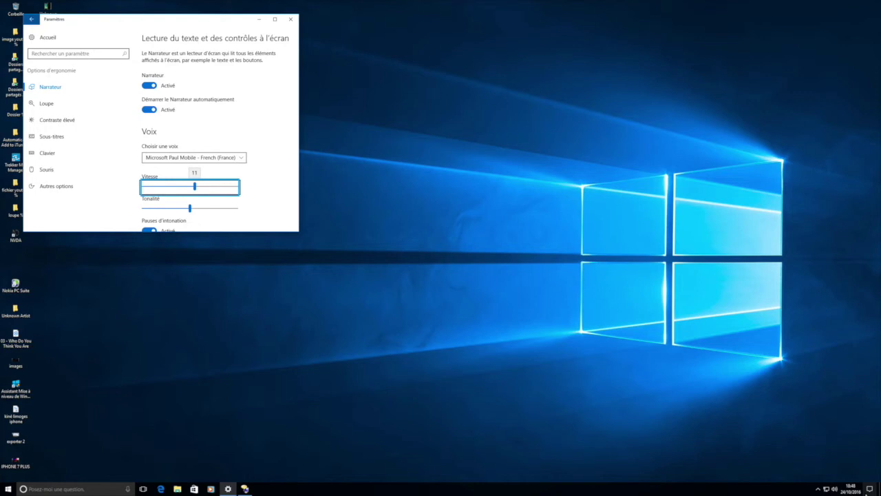
{"action": "key", "text": "Tab"}
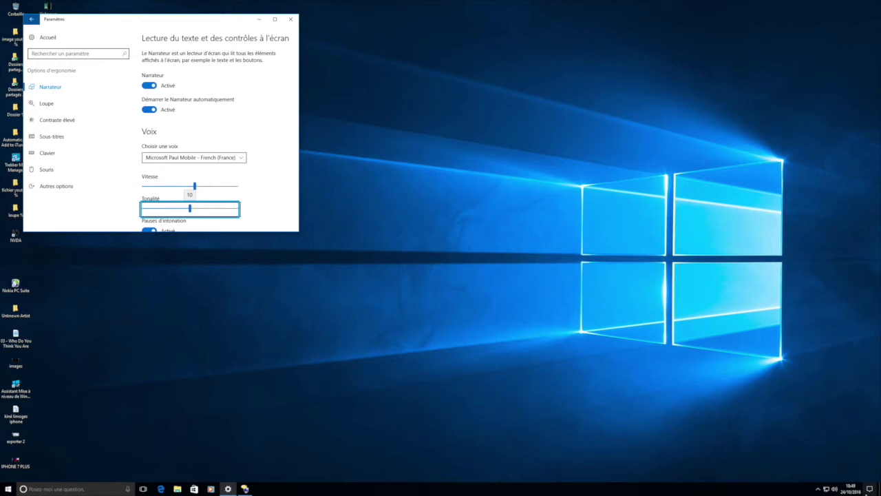
{"action": "key", "text": "Tab"}
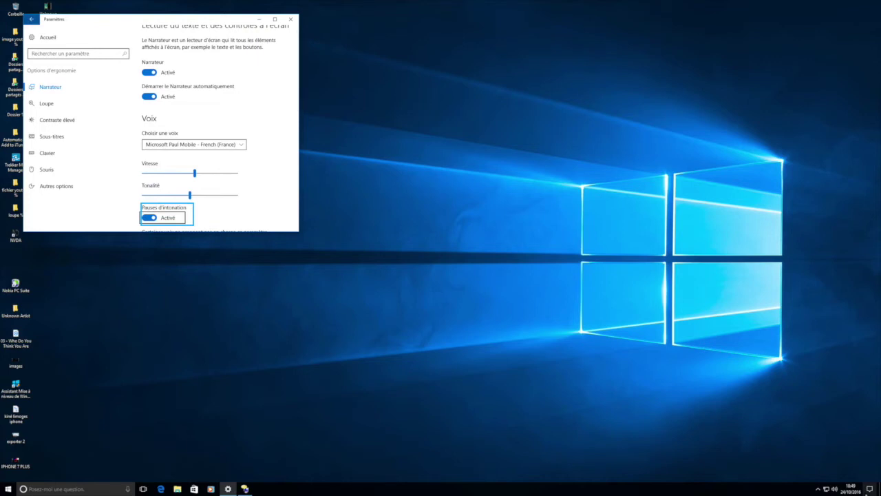
{"action": "key", "text": "Tab"}
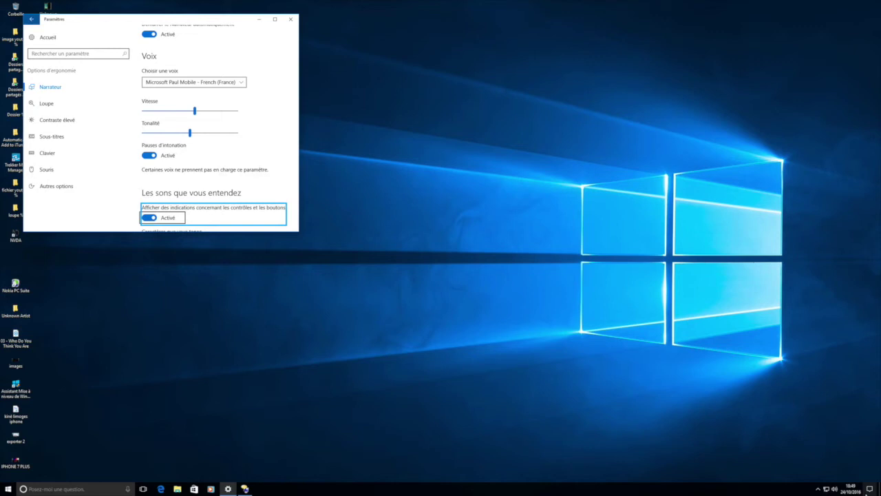
{"action": "key", "text": "Tab"}
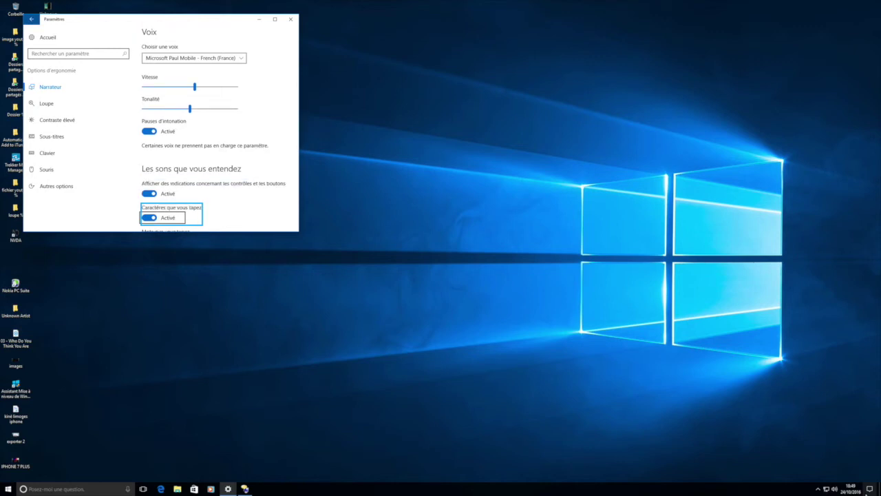
{"action": "key", "text": "Tab"}
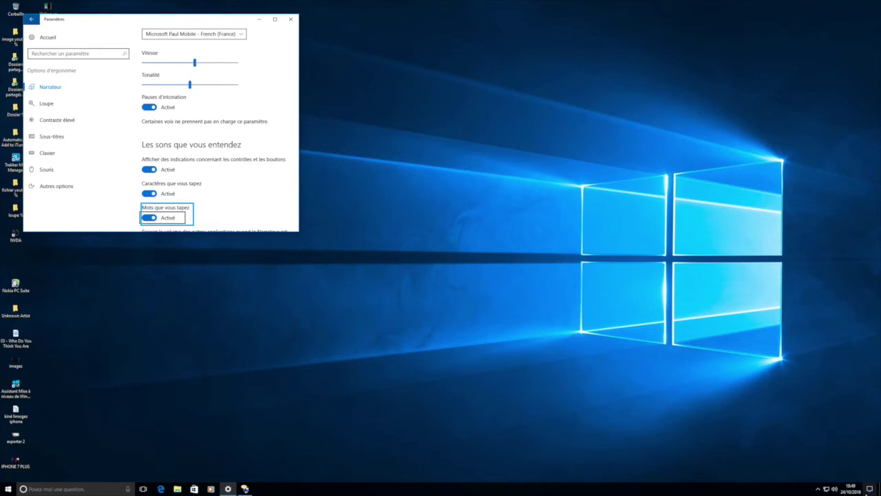
{"action": "key", "text": "Tab"}
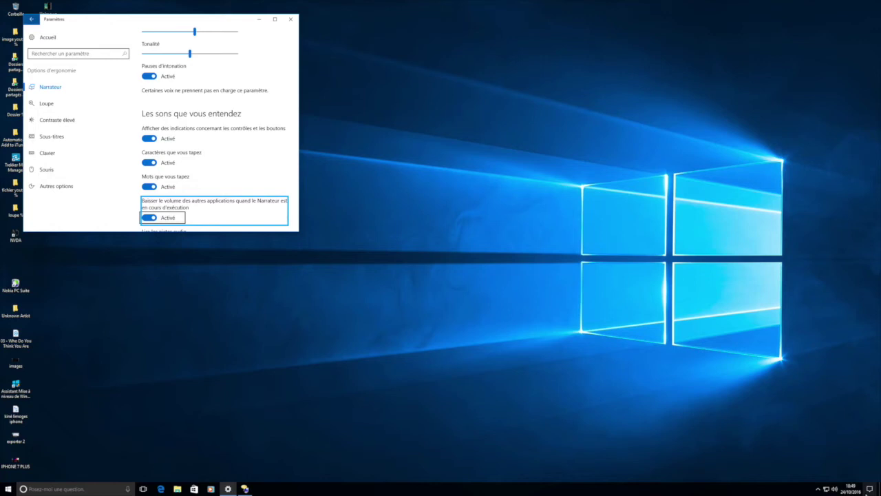
{"action": "key", "text": "Tab"}
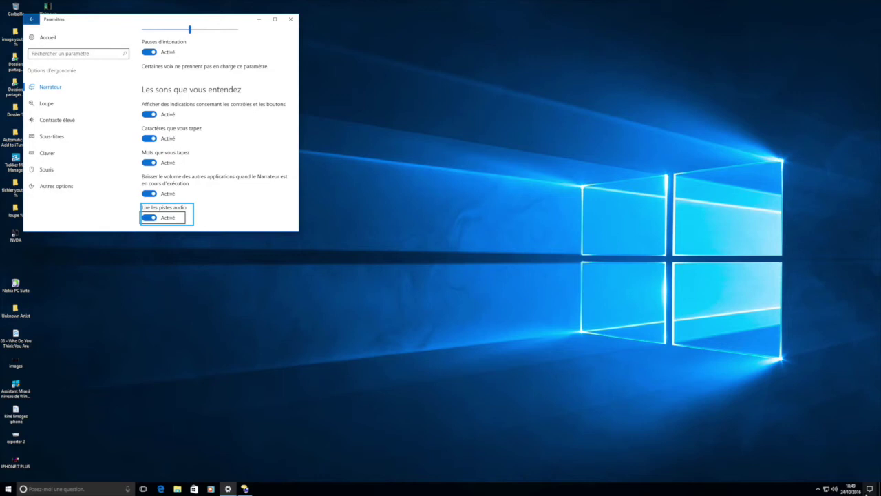
Review the Curseur et touches options of the Narrator and close the Paramètres window
{"action": "key", "text": "Tab"}
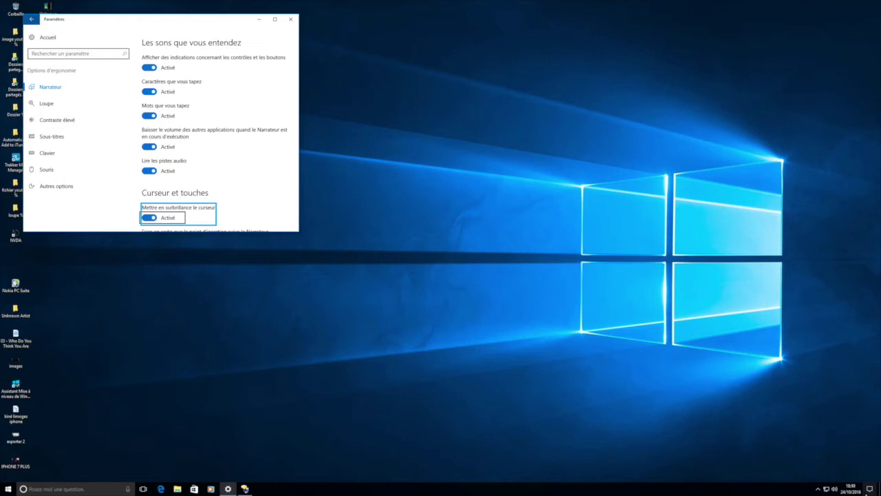
{"action": "key", "text": "Tab"}
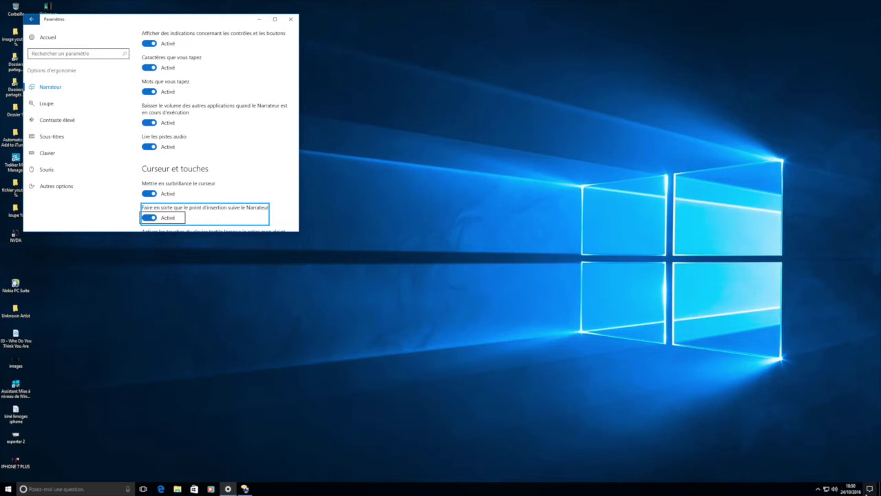
{"action": "key", "text": "Tab"}
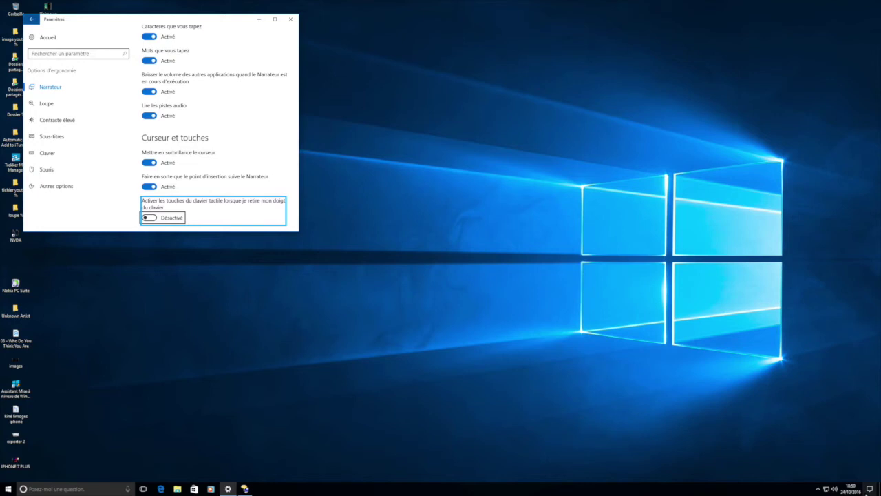
{"action": "key", "text": "Tab"}
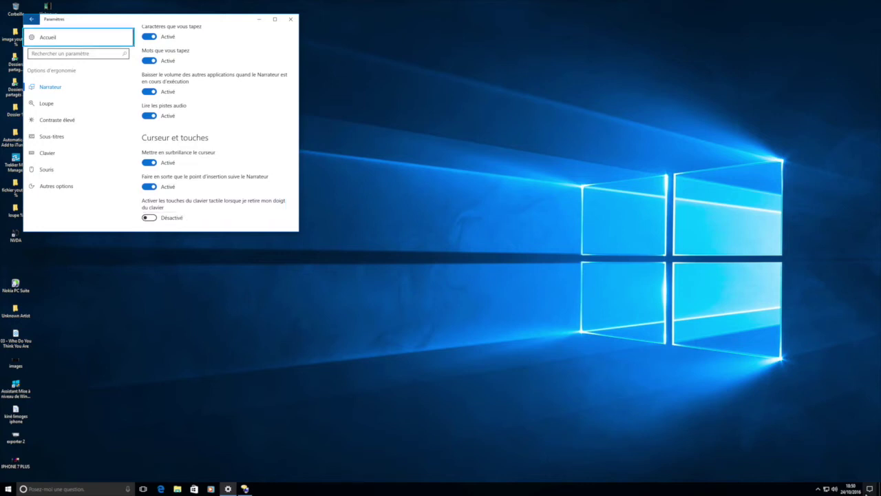
{"action": "key", "text": "Tab"}
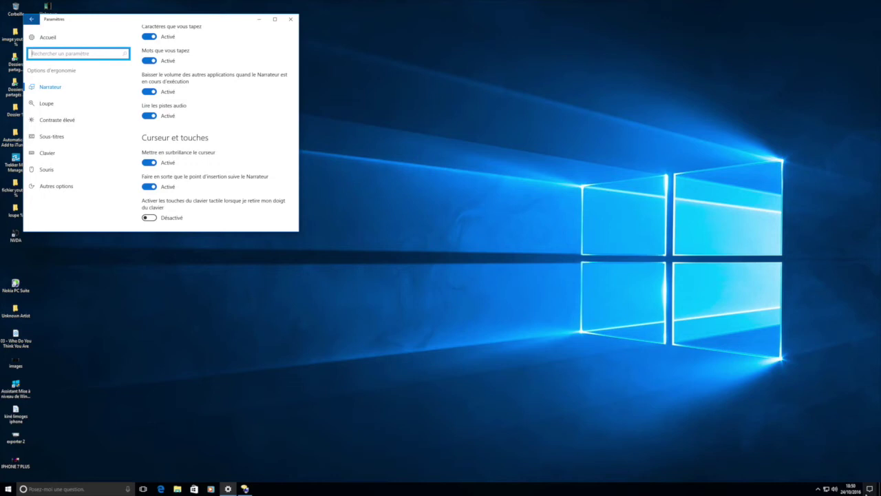
{"action": "key", "text": "alt+F4"}
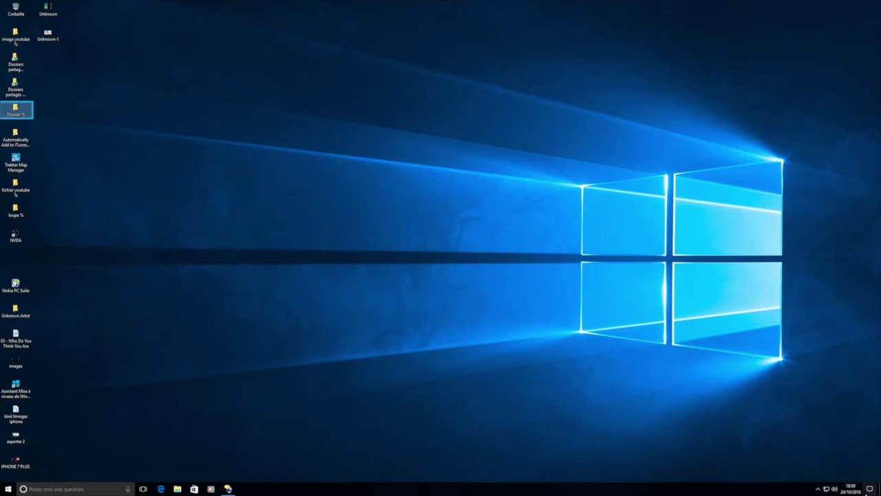
Launch Microsoft Edge from its tile in the Coup d'œil sur les activités group of the Start menu
{"action": "key", "text": "super"}
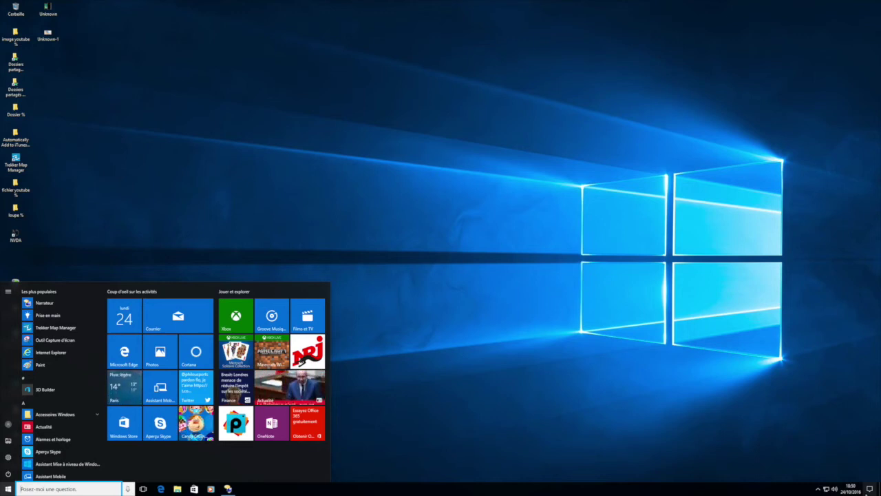
{"action": "key", "text": "Tab"}
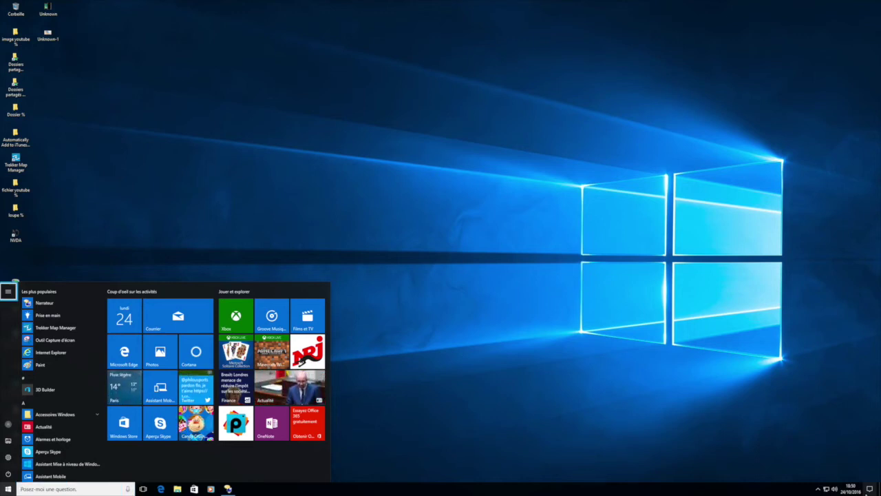
{"action": "key", "text": "Tab"}
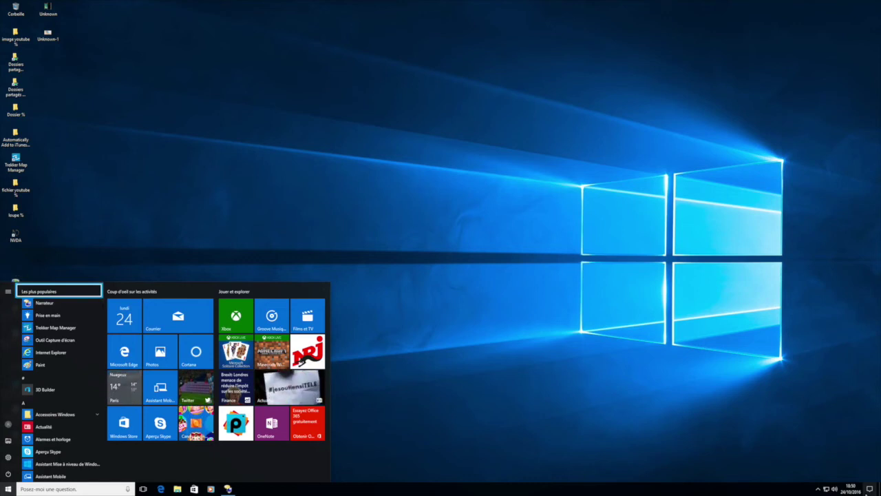
{"action": "key", "text": "Tab"}
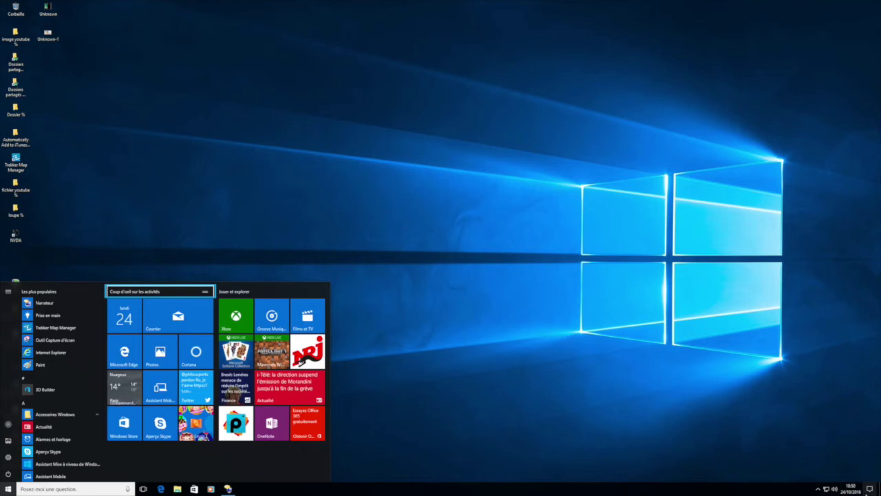
{"action": "key", "text": "Down"}
{"action": "key", "text": "Down"}
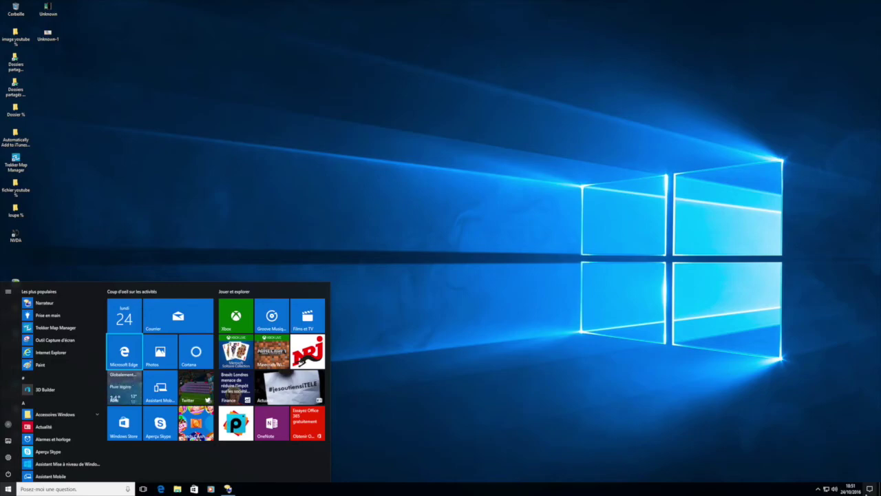
{"action": "key", "text": "Return"}
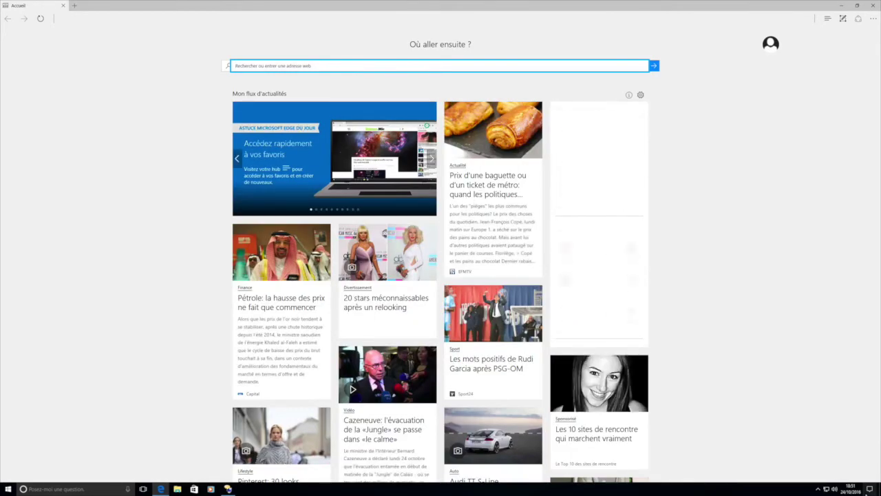
Search the web for "nouvel gestuel ios 10 iphone 7"
{"action": "type", "text": "nouvel ge"}
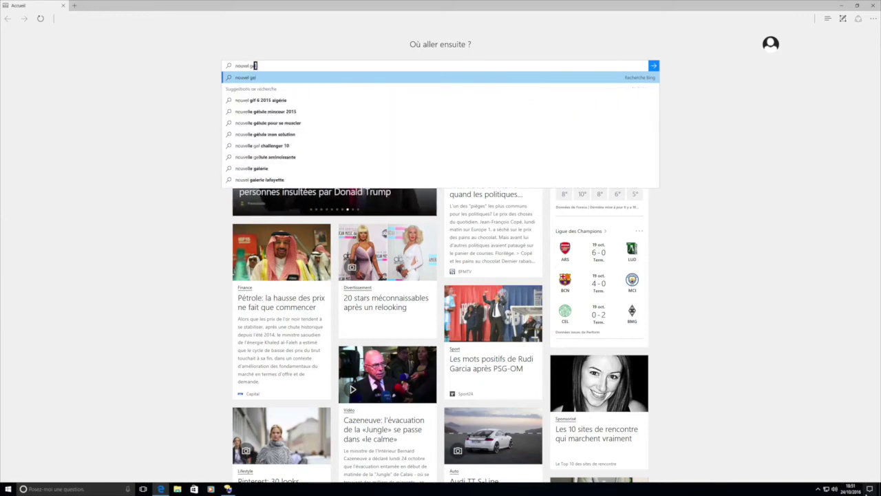
{"action": "key", "text": "BackSpace"}
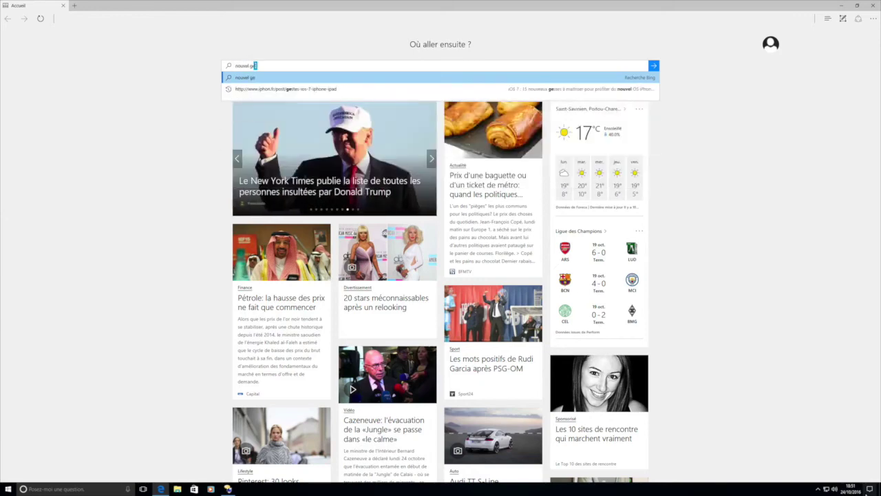
{"action": "key", "text": "BackSpace"}
{"action": "key", "text": "BackSpace"}
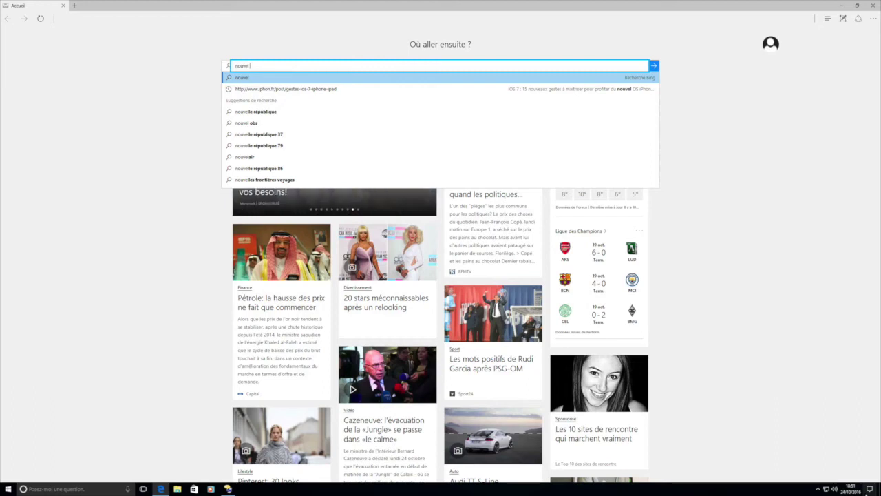
{"action": "type", "text": "gestu"}
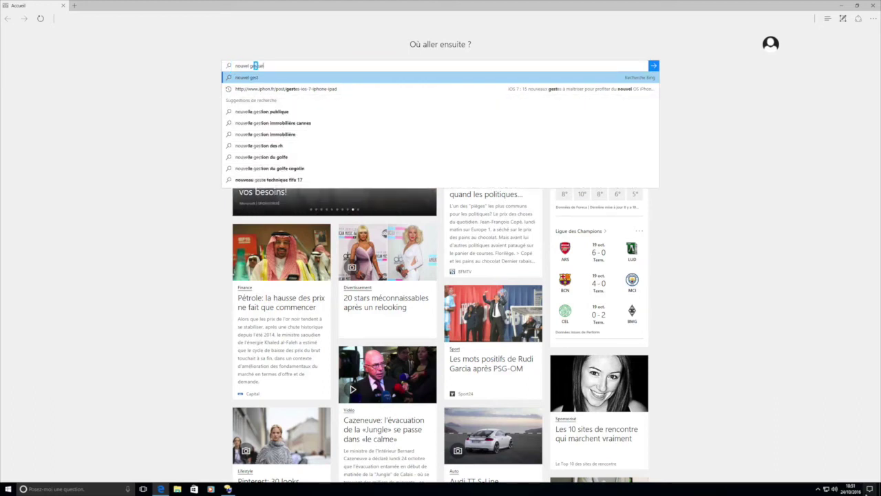
{"action": "type", "text": "el ios"}
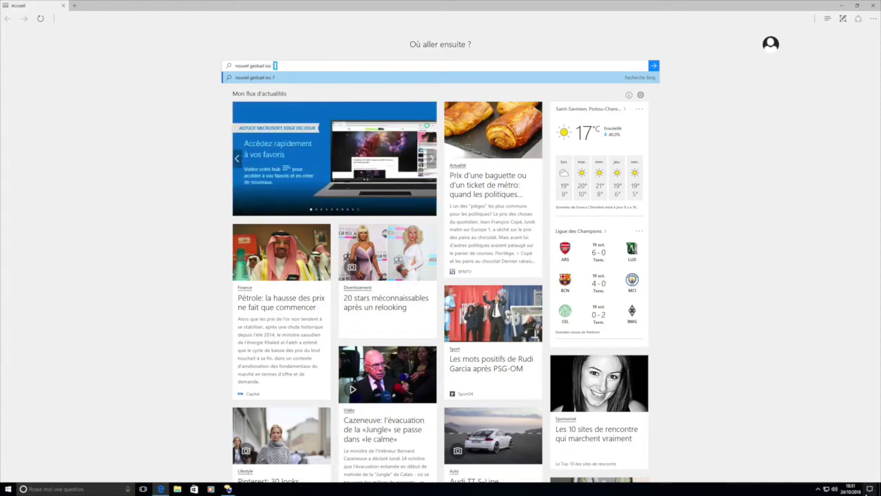
{"action": "type", "text": " 7"}
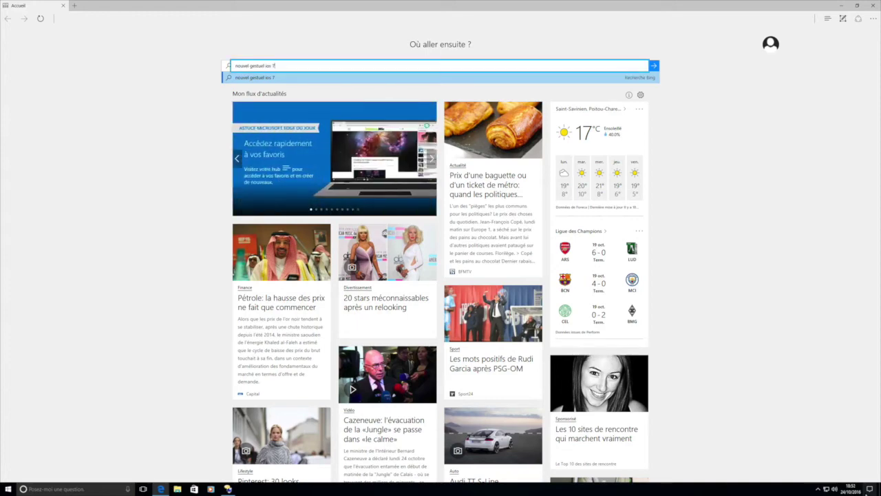
{"action": "key", "text": "BackSpace"}
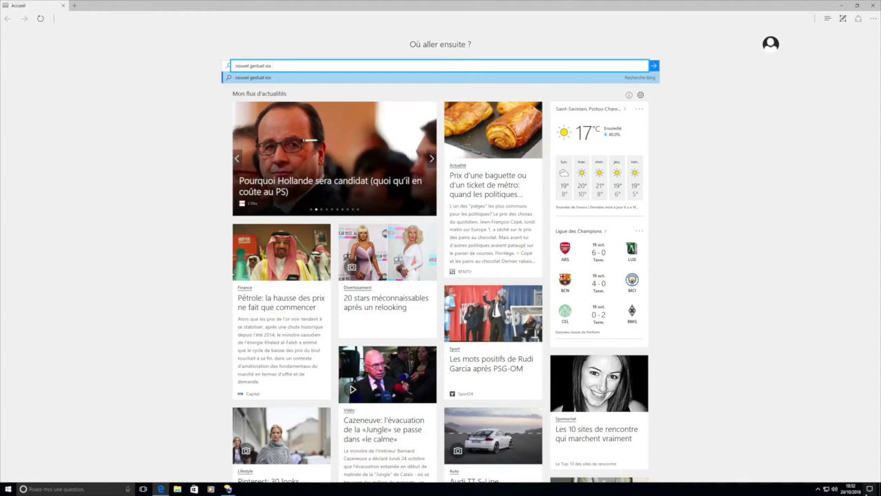
{"action": "type", "text": "1"}
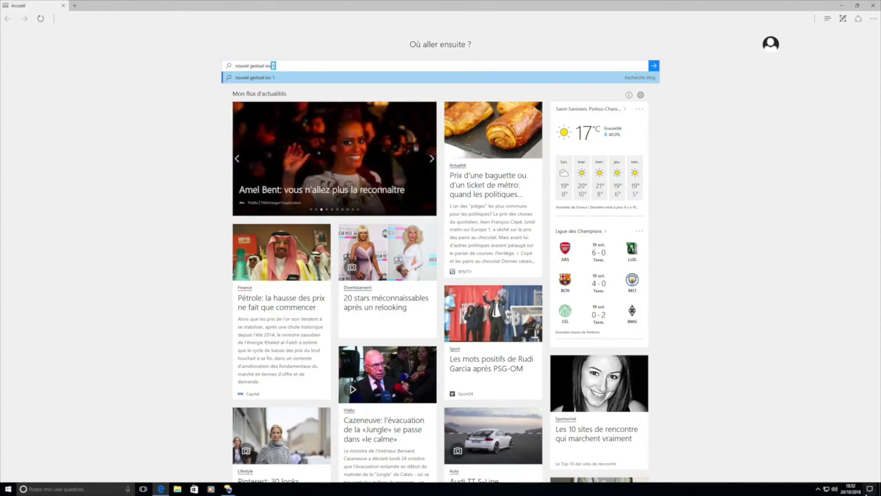
{"action": "type", "text": "0"}
{"action": "type", "text": "1"}
{"action": "type", "text": "0 iphone"}
{"action": "type", "text": " 7"}
{"action": "key", "text": "Return"}
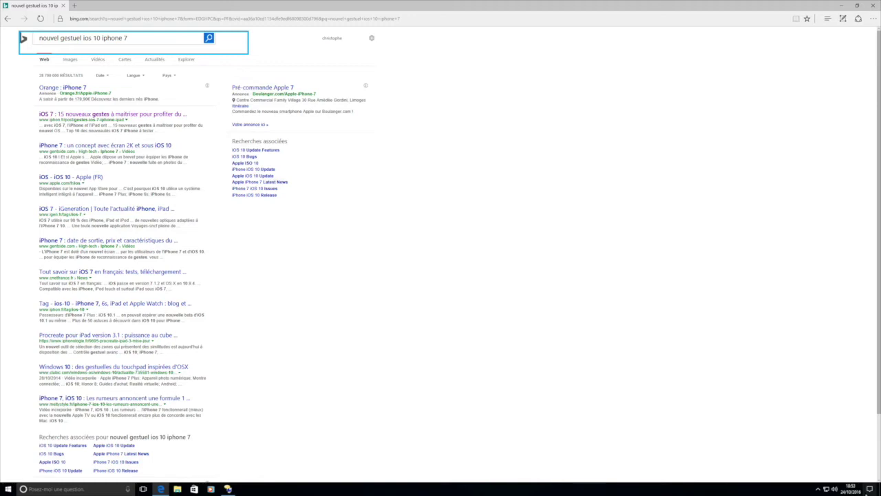
Go through the Bing results page element by element, from the header and search categories down to the first iOS results
{"action": "key", "text": "Tab"}
{"action": "key", "text": "Tab"}
{"action": "key", "text": "Tab"}
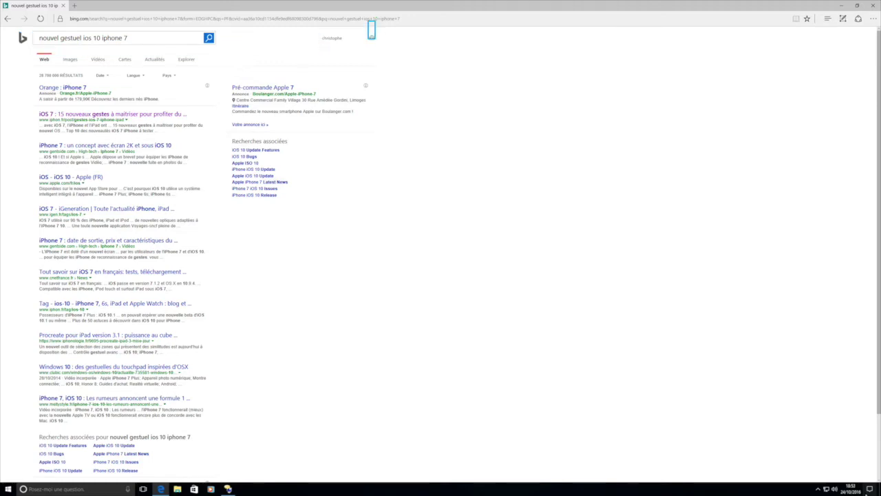
{"action": "key", "text": "Tab"}
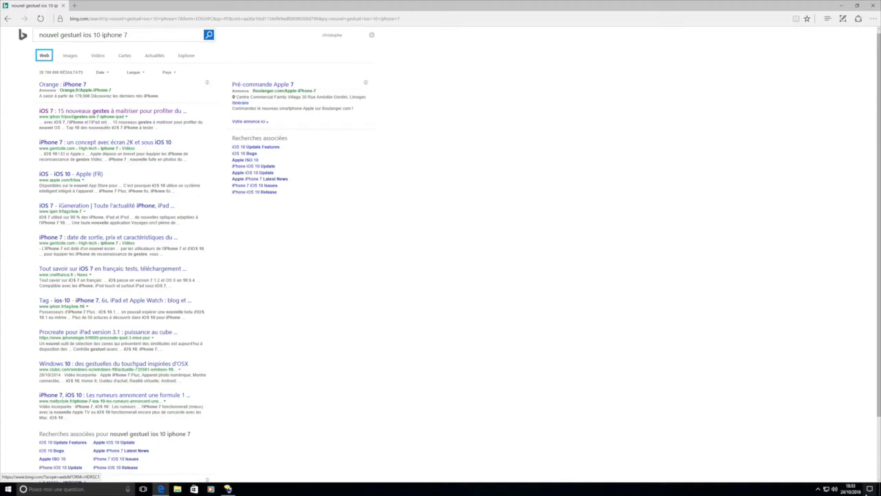
{"action": "key", "text": "Tab"}
{"action": "key", "text": "Tab"}
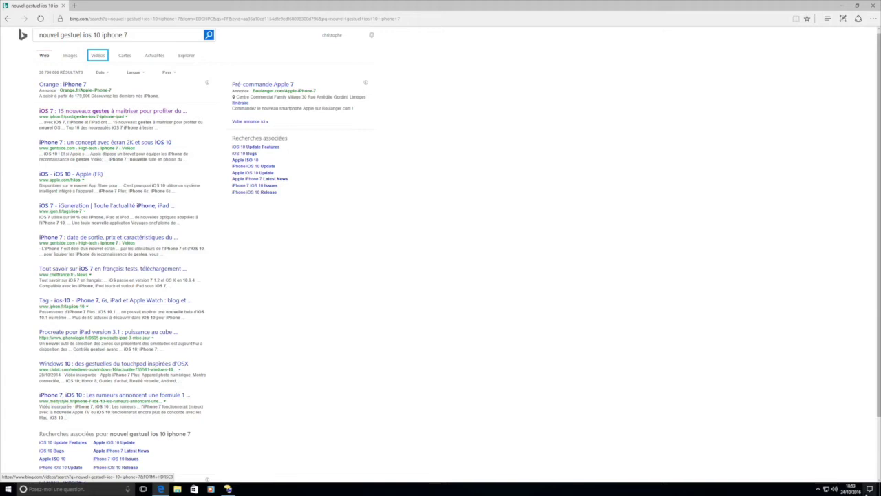
{"action": "key", "text": "Tab"}
{"action": "key", "text": "Tab"}
{"action": "key", "text": "Tab"}
{"action": "key", "text": "Tab"}
{"action": "key", "text": "Tab"}
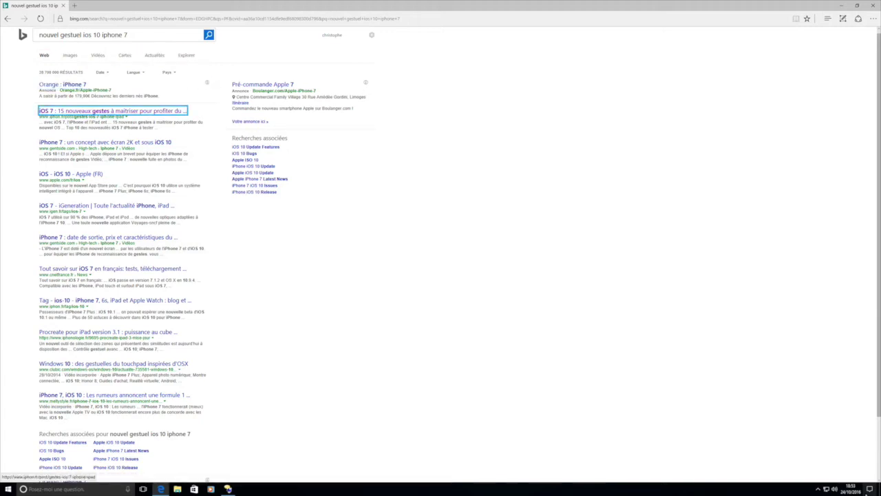
{"action": "key", "text": "Tab"}
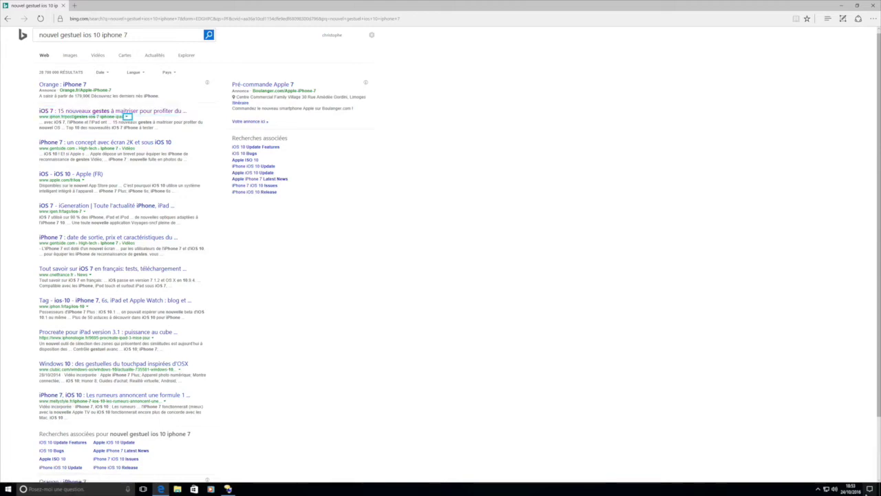
{"action": "key", "text": "Tab"}
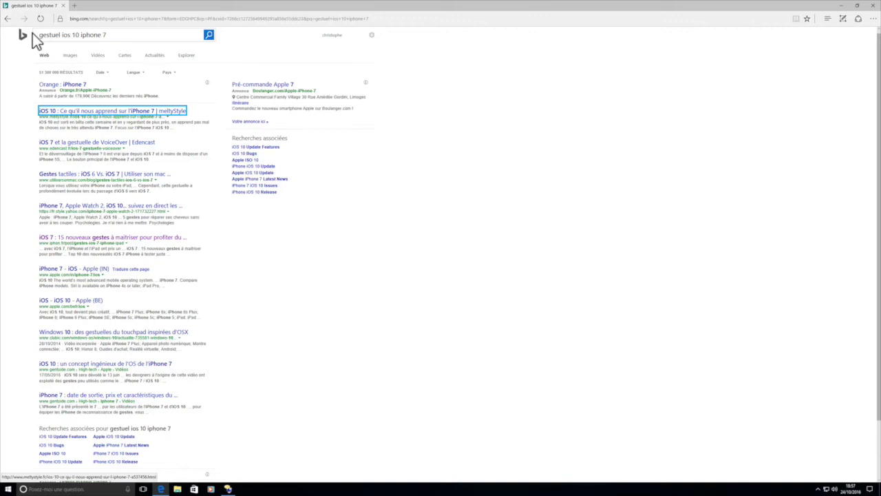
Check the neighbouring Bing results and open the meltyStyle article "iOS 10 : Ce qu'il nous apprend sur l'iPhone 7"
{"action": "key", "text": "Tab"}
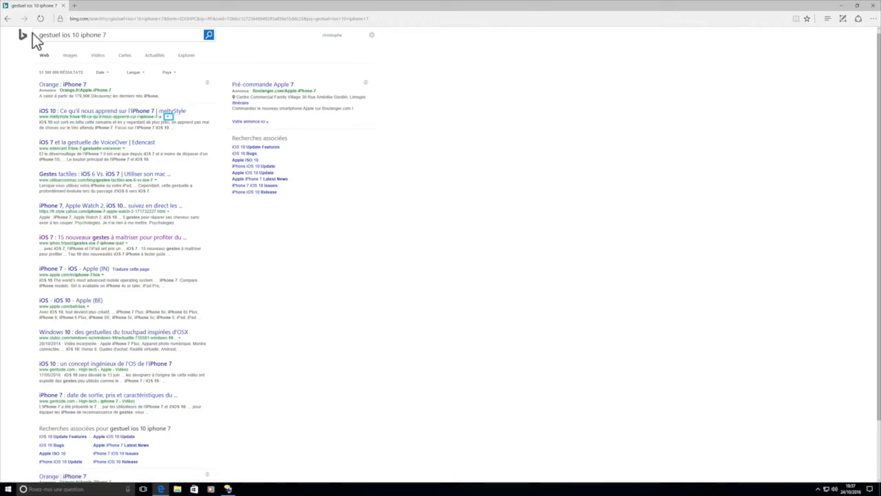
{"action": "key", "text": "Tab"}
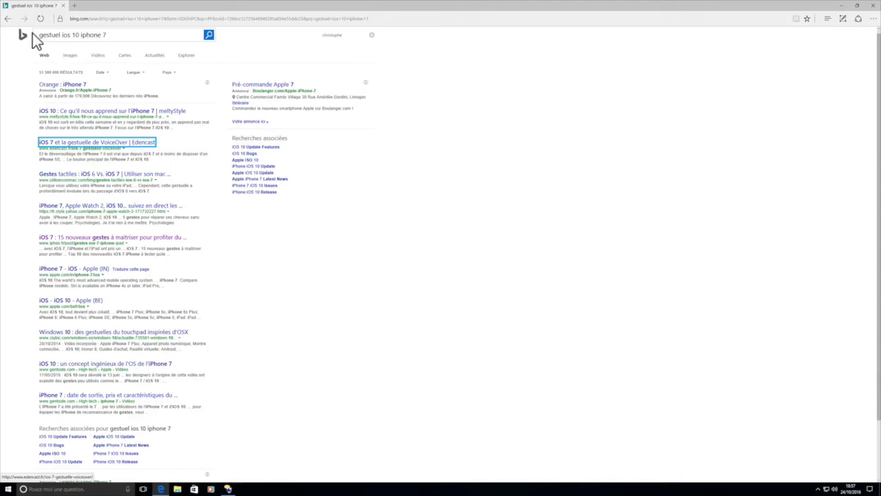
{"action": "key", "text": "shift+Tab"}
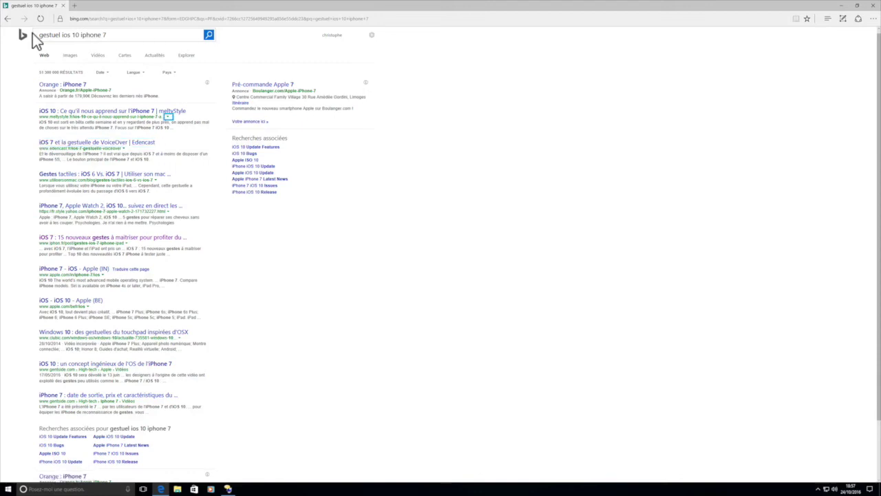
{"action": "key", "text": "shift+Tab"}
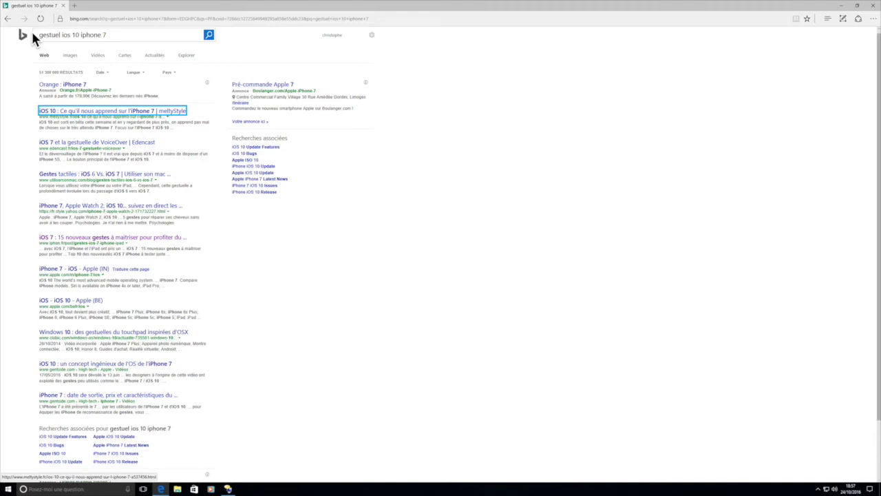
{"action": "key", "text": "Return"}
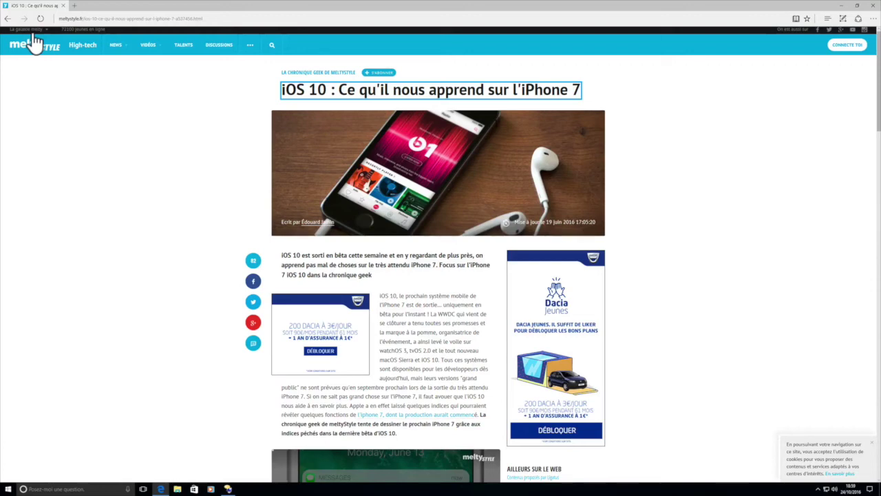
Go through the article's header element by element, from the title past the photo, update date and author line to the share links
{"action": "key", "text": "Down"}
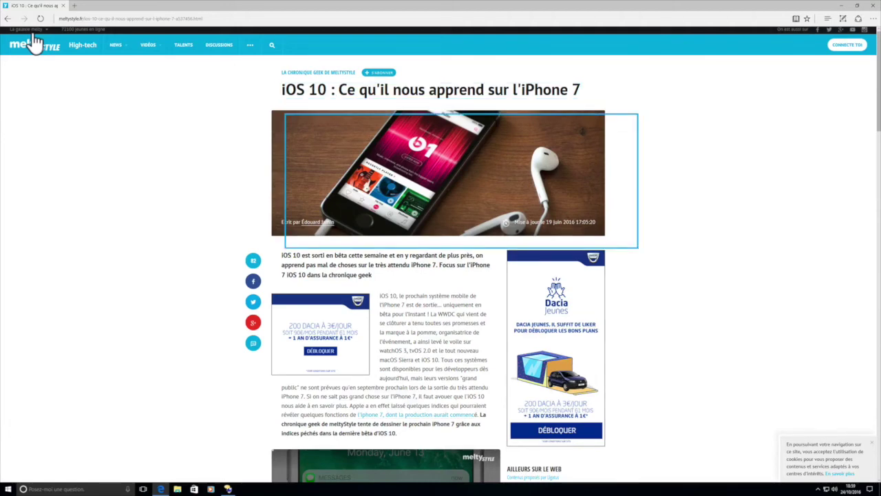
{"action": "key", "text": "Down"}
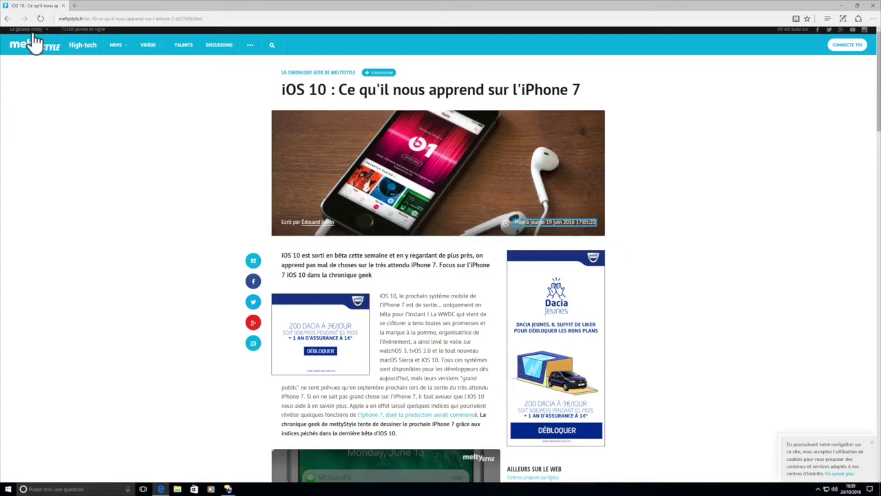
{"action": "key", "text": "Down"}
{"action": "key", "text": "Down"}
{"action": "key", "text": "Down"}
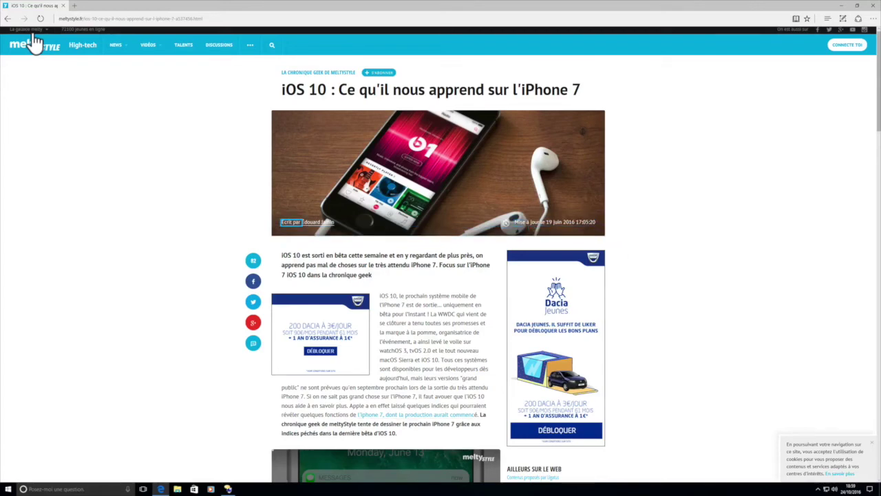
{"action": "key", "text": "Down"}
{"action": "key", "text": "Down"}
{"action": "key", "text": "Down"}
{"action": "key", "text": "Down"}
{"action": "key", "text": "Down"}
{"action": "key", "text": "Down"}
{"action": "key", "text": "Down"}
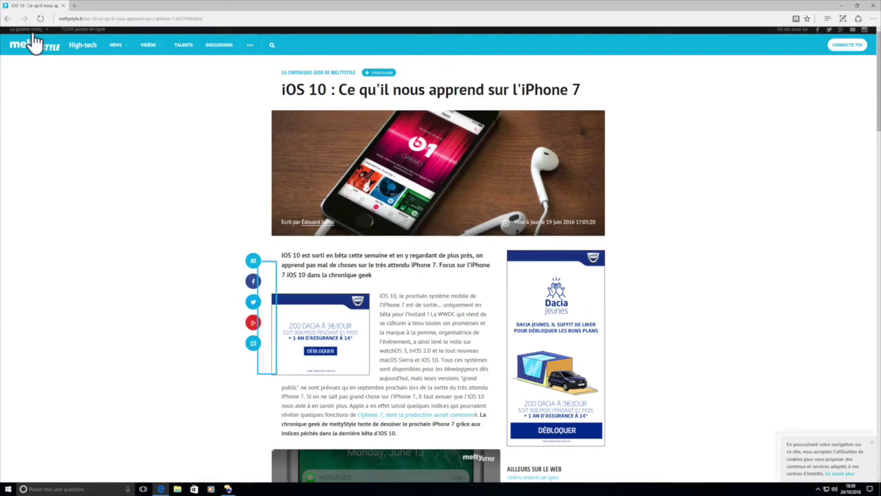
Read the article's bold introduction line by line, down to the Dacia advertisement below it
{"action": "key", "text": "Down"}
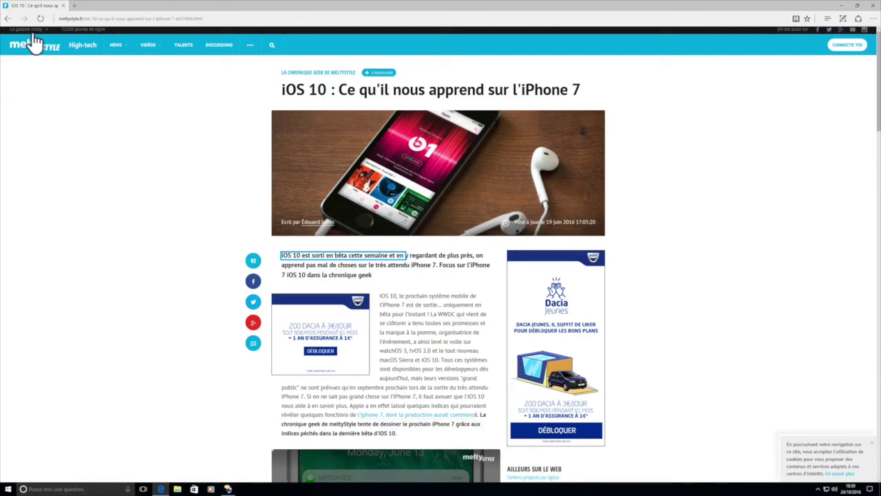
{"action": "key", "text": "Down"}
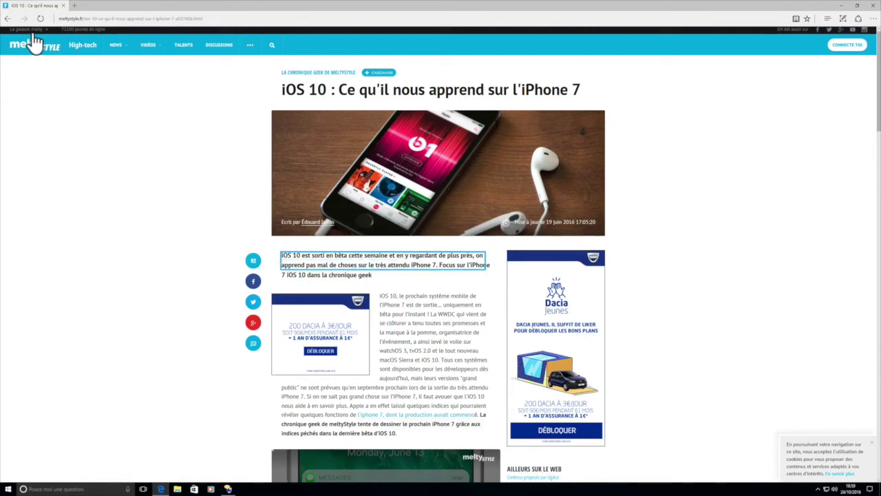
{"action": "key", "text": "Down"}
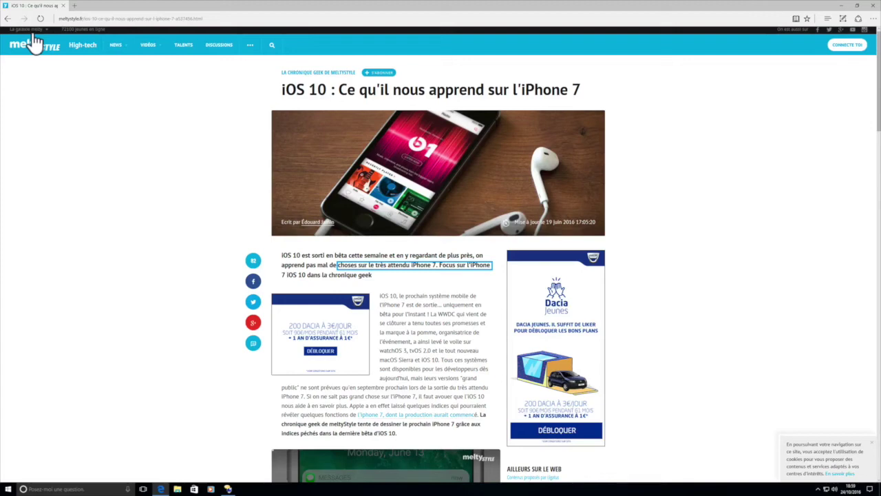
{"action": "key", "text": "Down"}
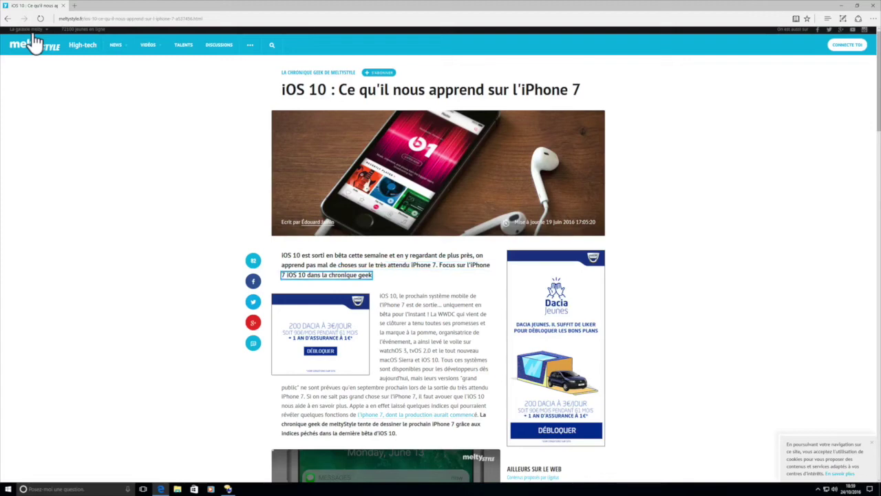
{"action": "key", "text": "Down"}
{"action": "key", "text": "Down"}
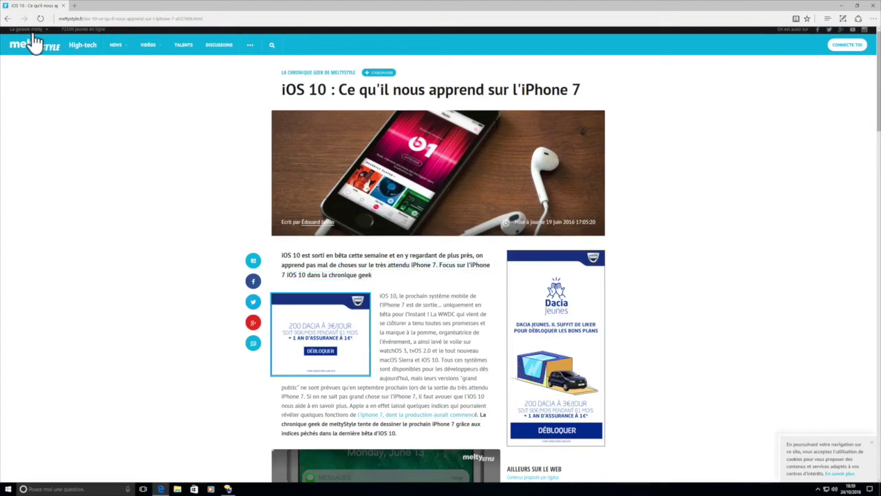
Read the article's first body paragraph line by line, down to "Si on ne sait pas grand chose sur"
{"action": "key", "text": "Down"}
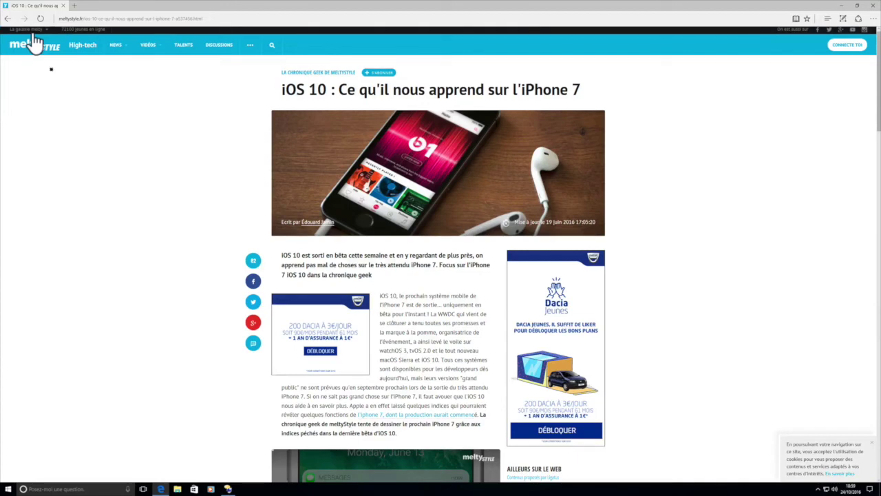
{"action": "key", "text": "Down"}
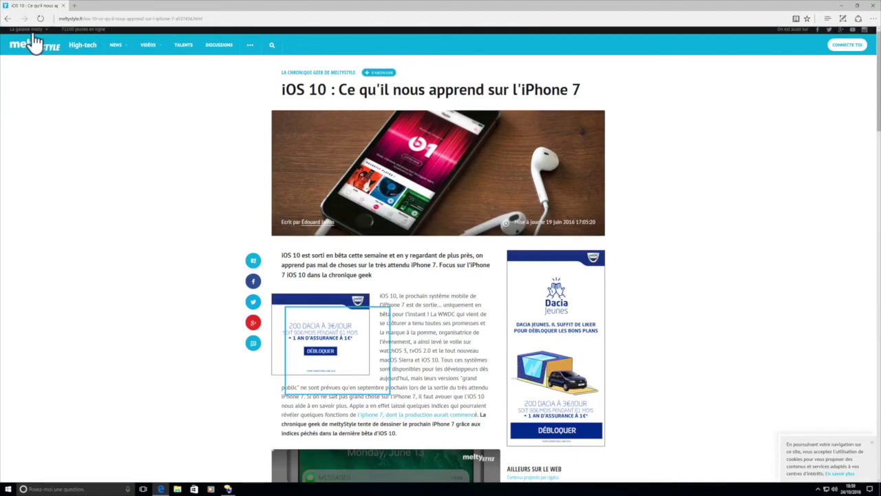
{"action": "key", "text": "Down"}
{"action": "key", "text": "Down"}
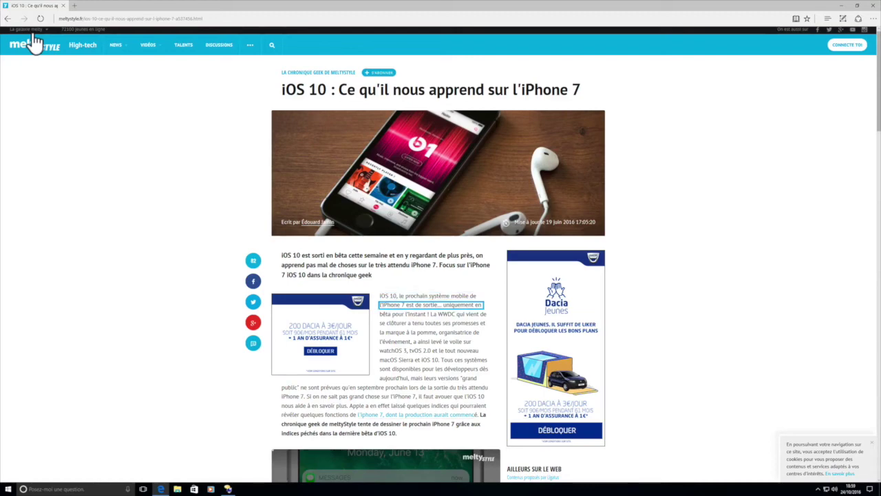
{"action": "key", "text": "Down"}
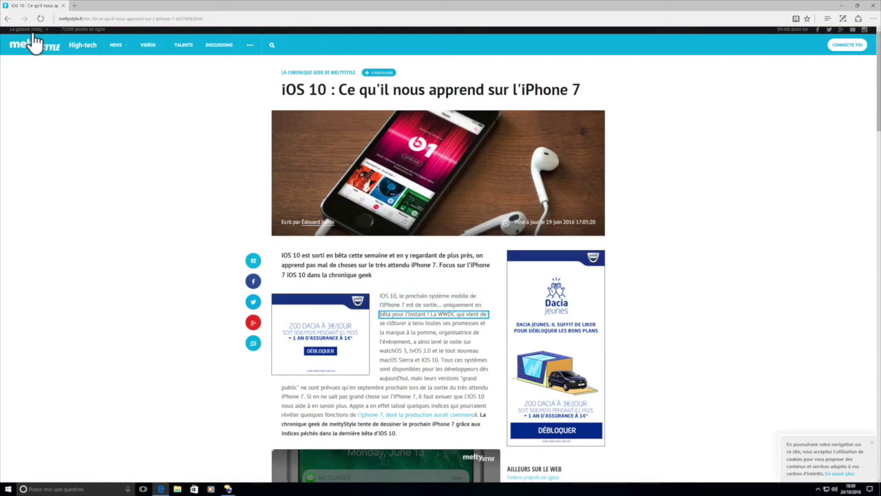
{"action": "key", "text": "Down"}
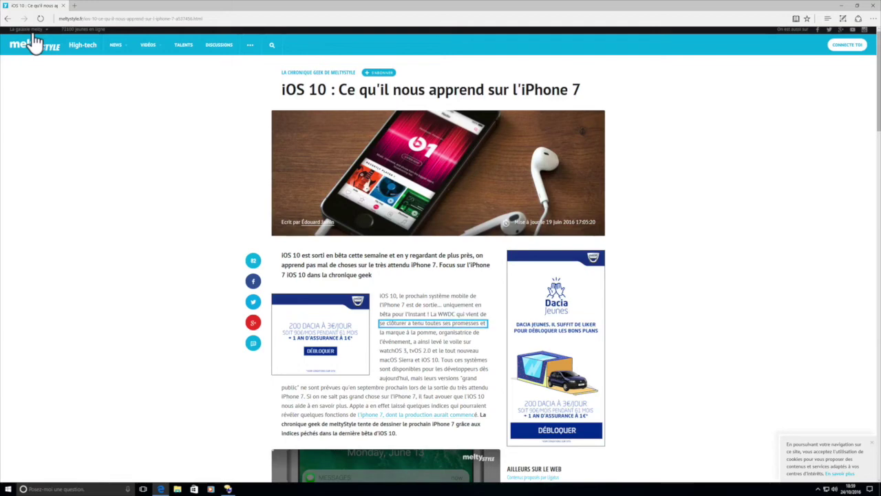
{"action": "key", "text": "Down"}
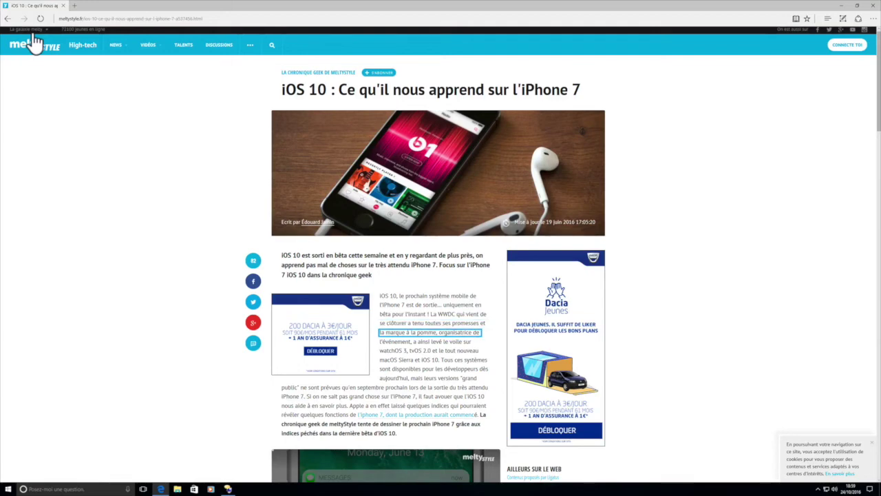
{"action": "key", "text": "Down"}
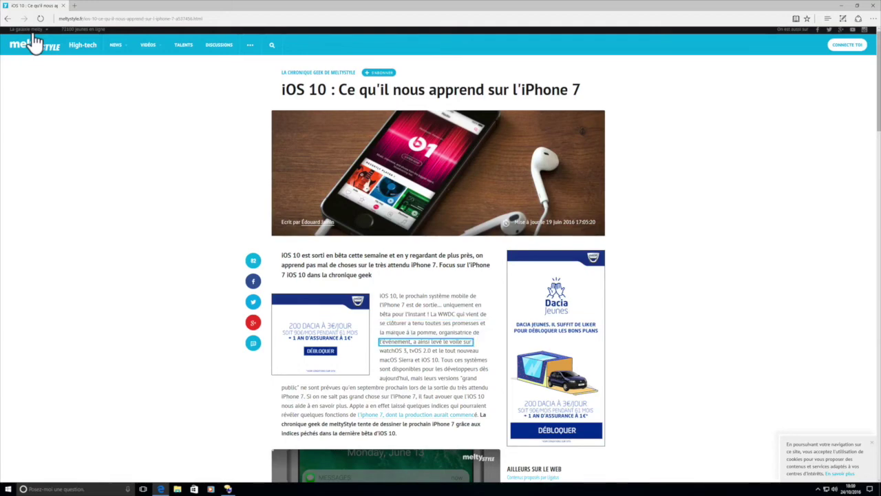
{"action": "key", "text": "Down"}
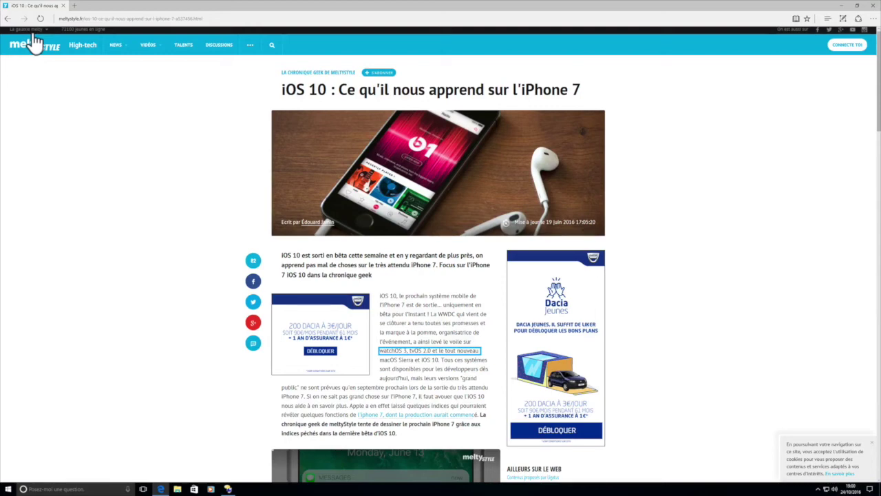
{"action": "key", "text": "Down"}
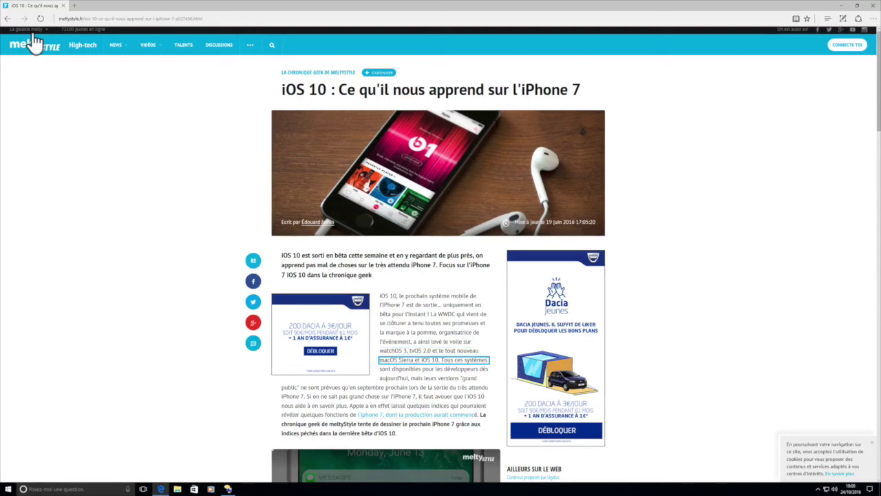
{"action": "key", "text": "Down"}
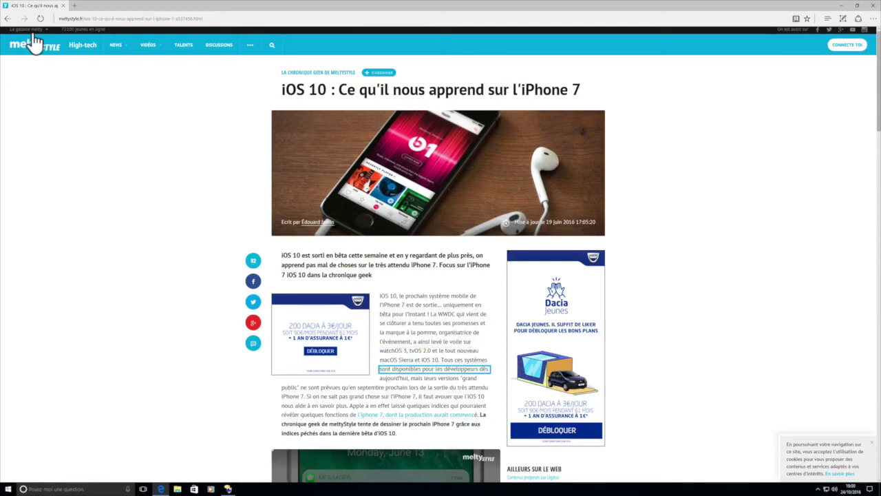
{"action": "key", "text": "Down"}
{"action": "key", "text": "Down"}
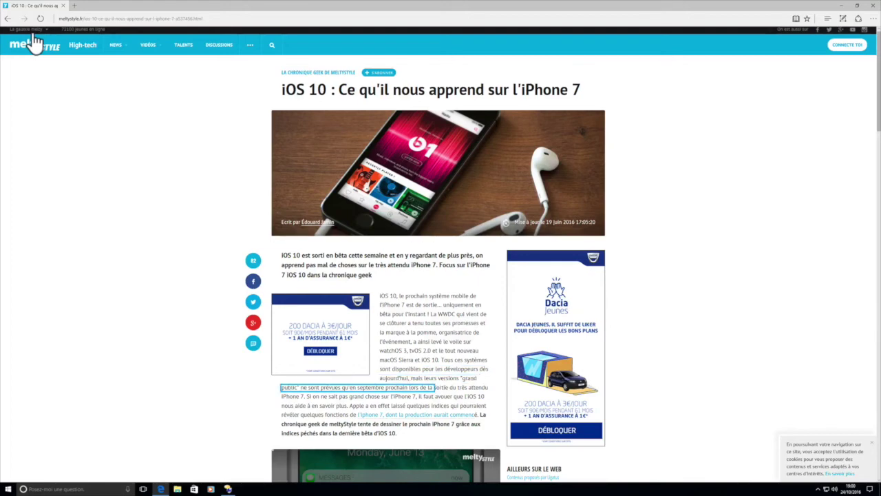
{"action": "key", "text": "Down"}
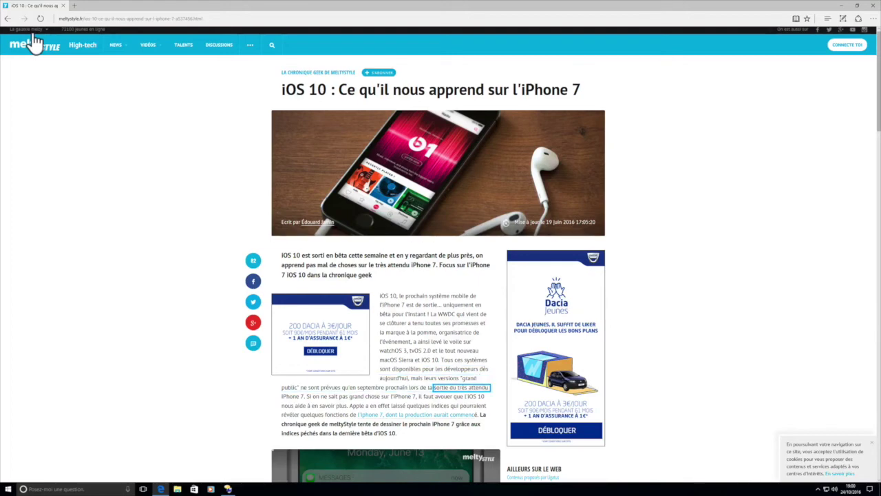
{"action": "key", "text": "Down"}
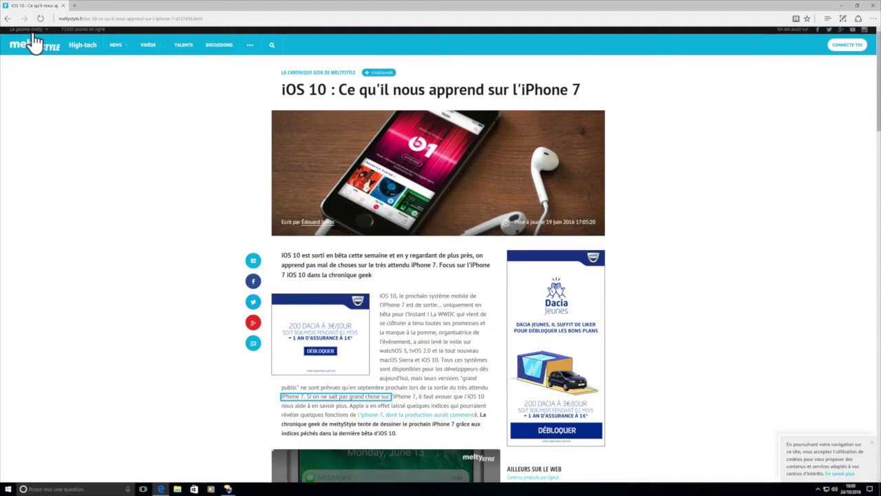
Examine the related iPhone 7 and iOS 10 article links beneath the article one by one
{"action": "scroll", "coordinate": [34, 42], "scroll_direction": "down", "scroll_amount": 15}
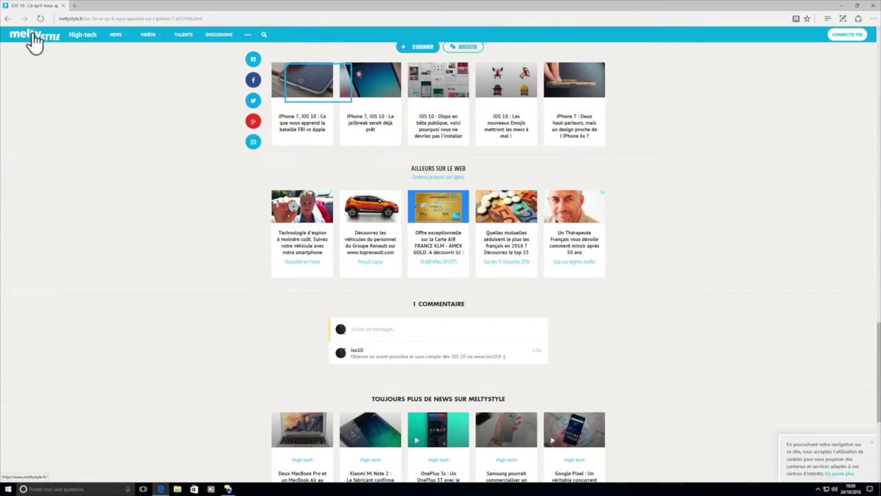
{"action": "key", "text": "Tab"}
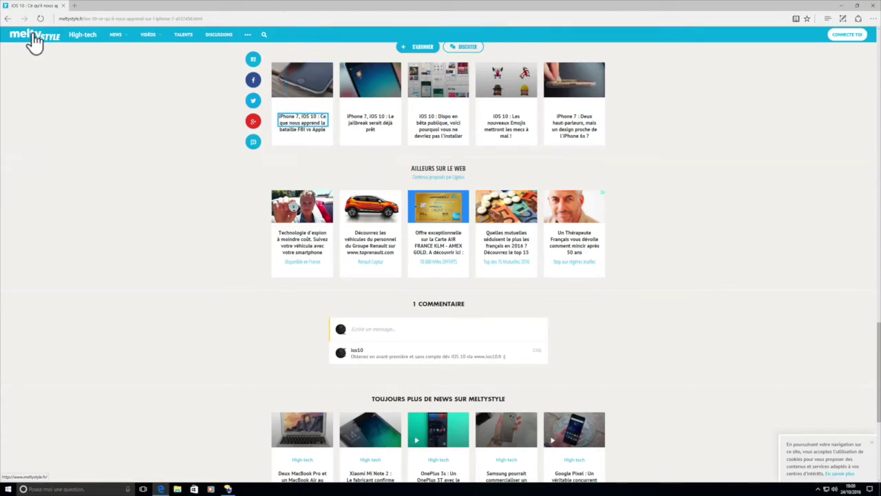
{"action": "key", "text": "Tab"}
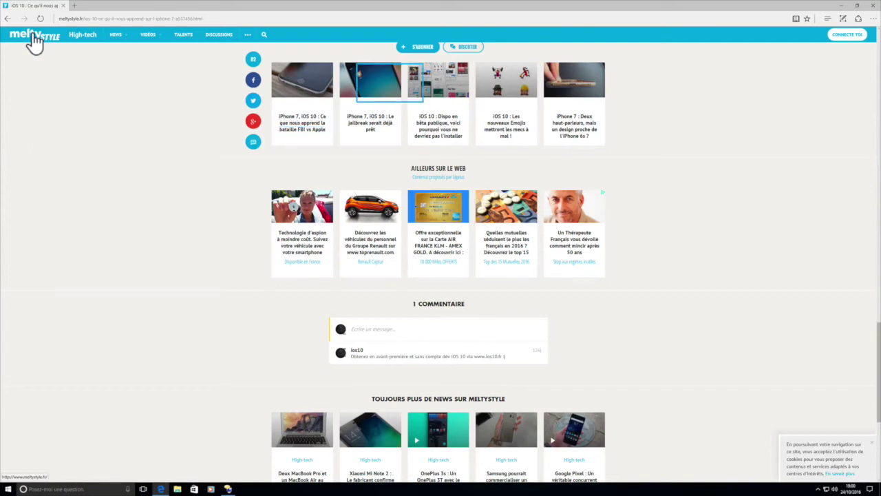
{"action": "key", "text": "Tab"}
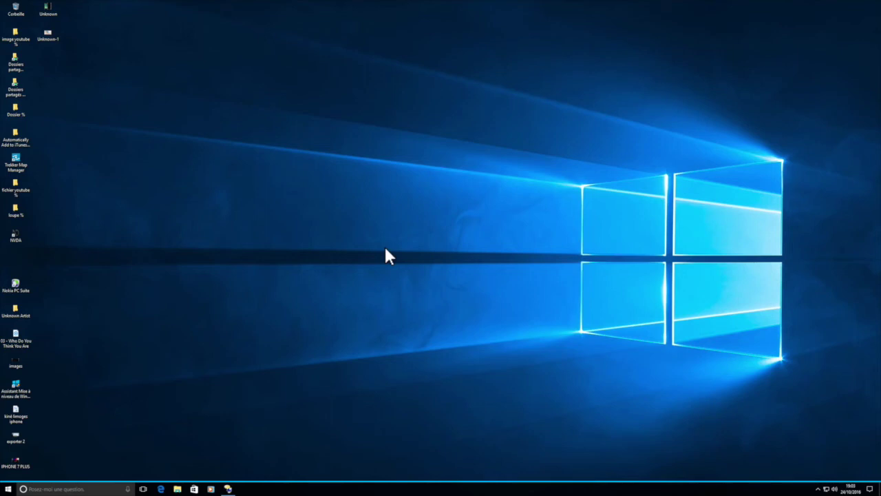
Open the Actualité news app from its tile in the "Jouer et explorer" group of the Start menu
{"action": "key", "text": "super"}
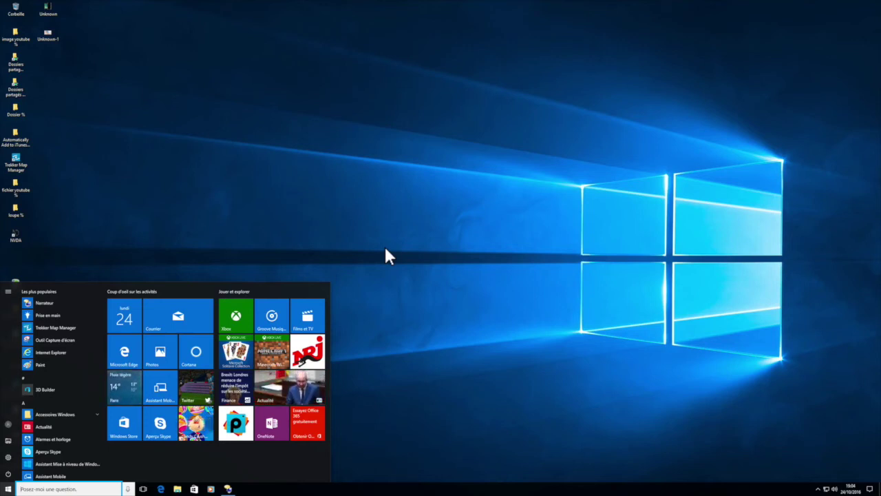
{"action": "key", "text": "Tab"}
{"action": "key", "text": "Tab"}
{"action": "key", "text": "Tab"}
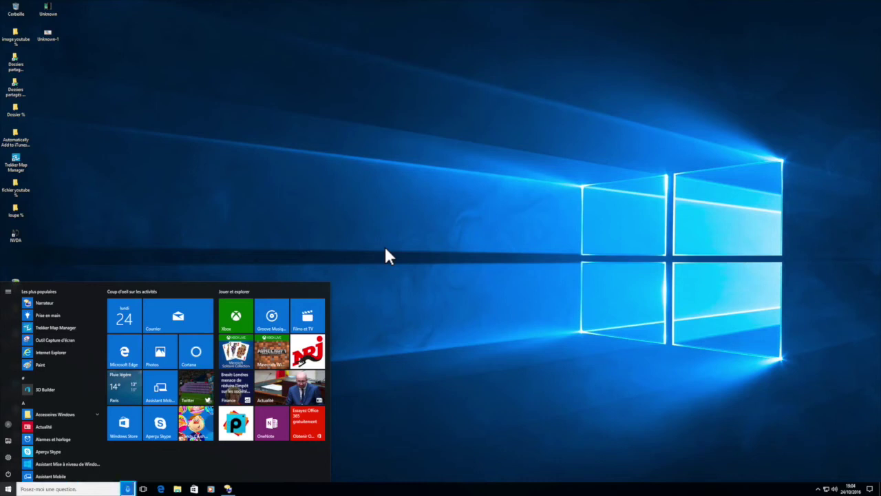
{"action": "key", "text": "Tab"}
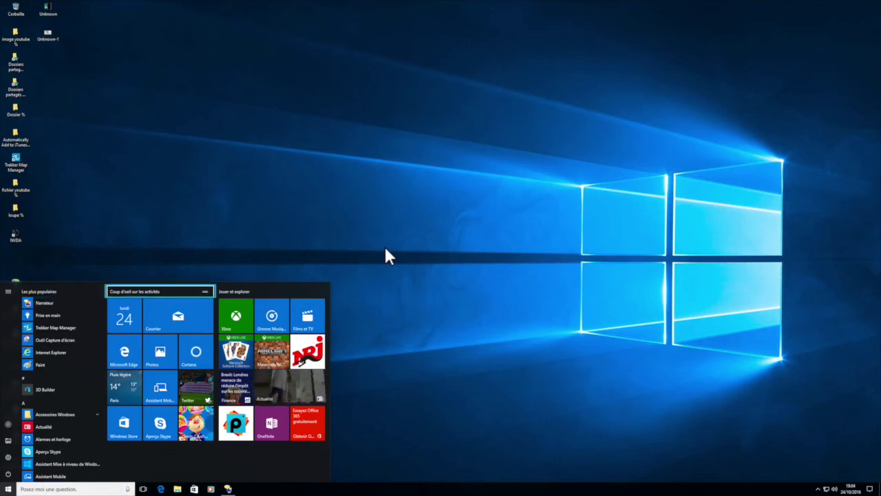
{"action": "key", "text": "Tab"}
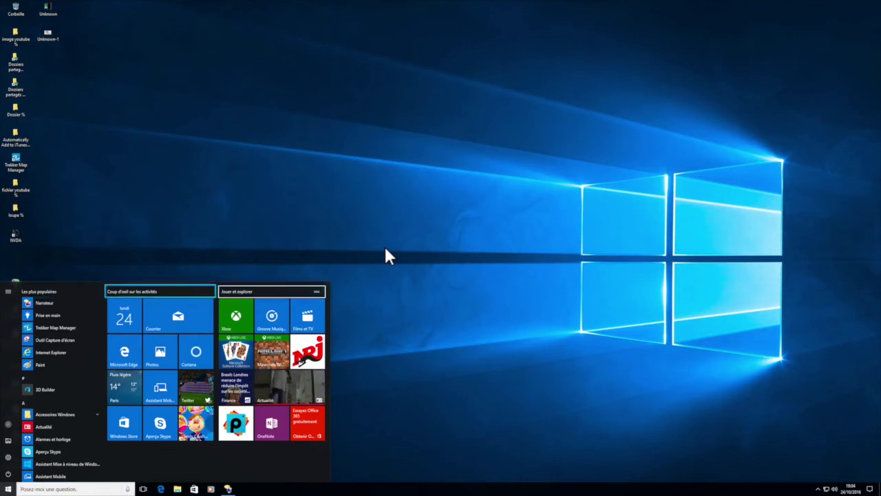
{"action": "key", "text": "Down"}
{"action": "key", "text": "Down"}
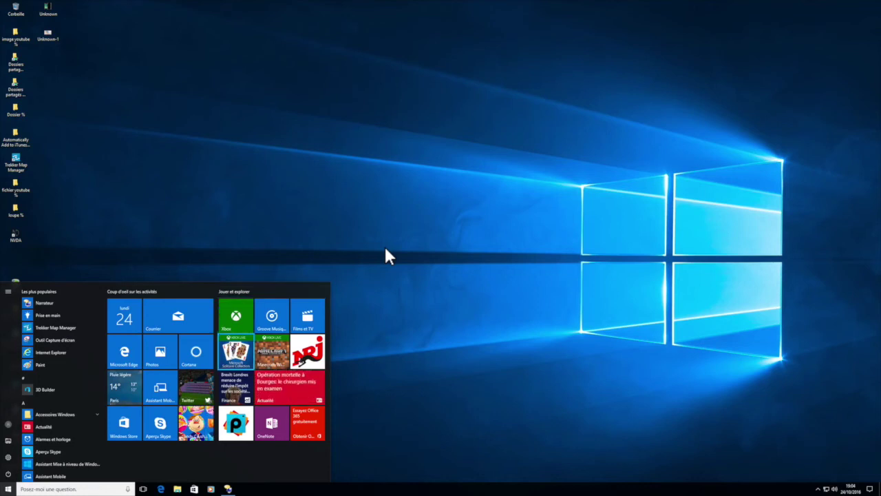
{"action": "key", "text": "Down"}
{"action": "key", "text": "Right"}
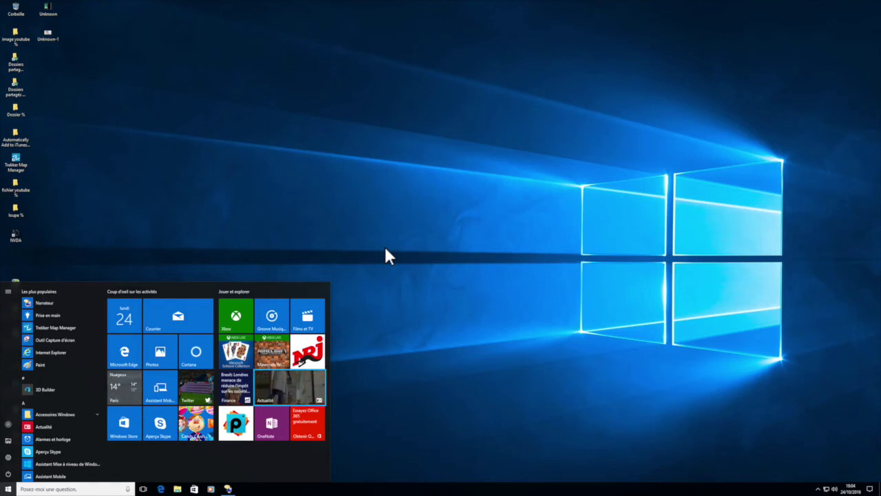
{"action": "key", "text": "Return"}
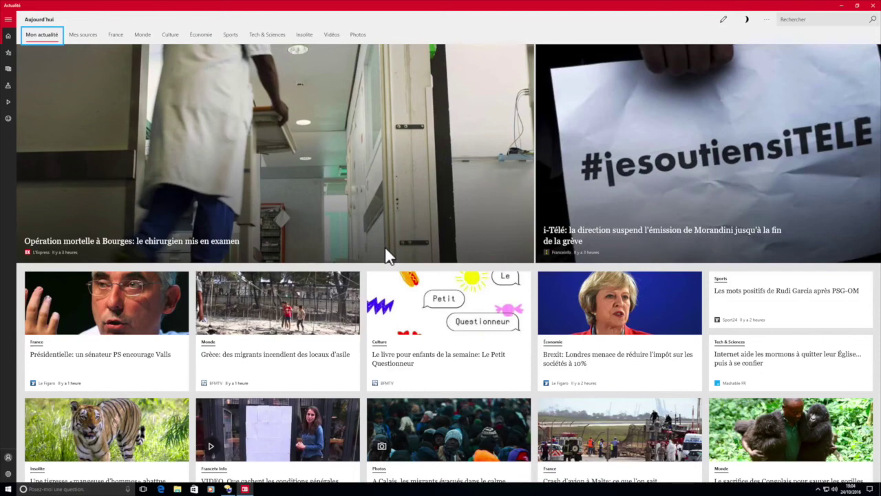
Open the lead article on the Bourges operation and go through the following articles up to "Le livre pour enfants de la semaine: Le Petit Questionneur"
{"action": "key", "text": "Tab"}
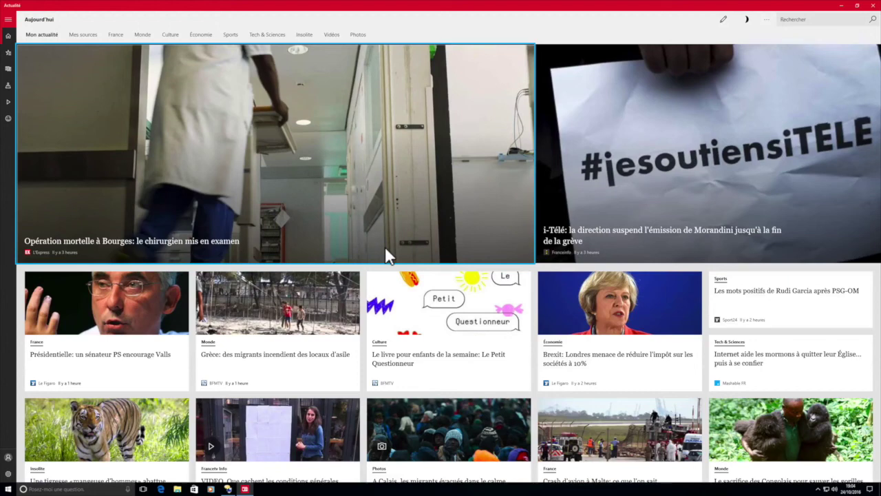
{"action": "left_click", "coordinate": [386, 256]}
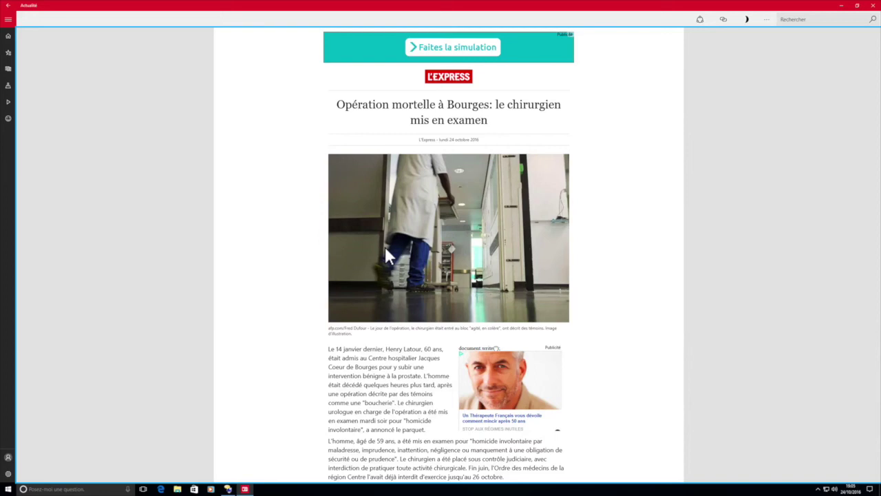
{"action": "key", "text": "Right"}
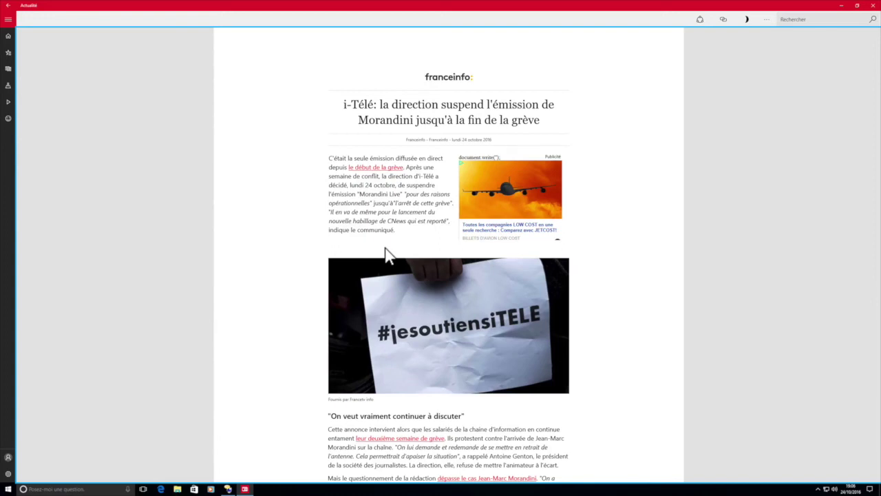
{"action": "key", "text": "Right"}
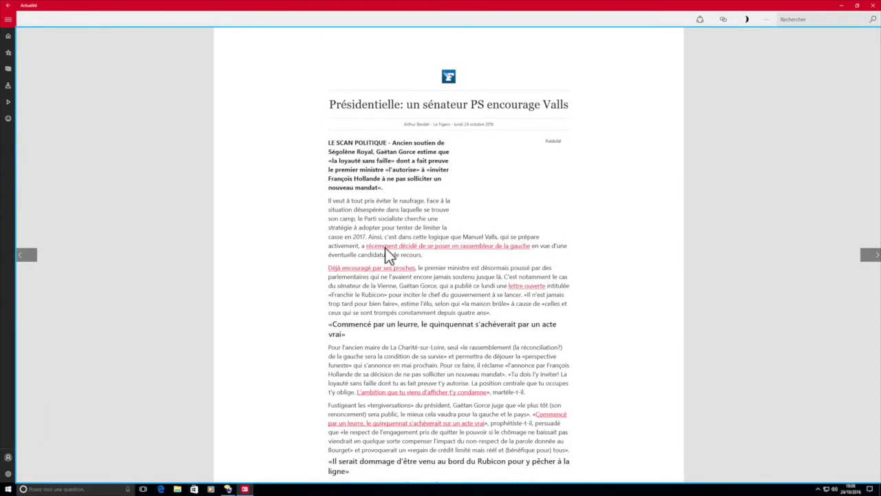
{"action": "key", "text": "Right"}
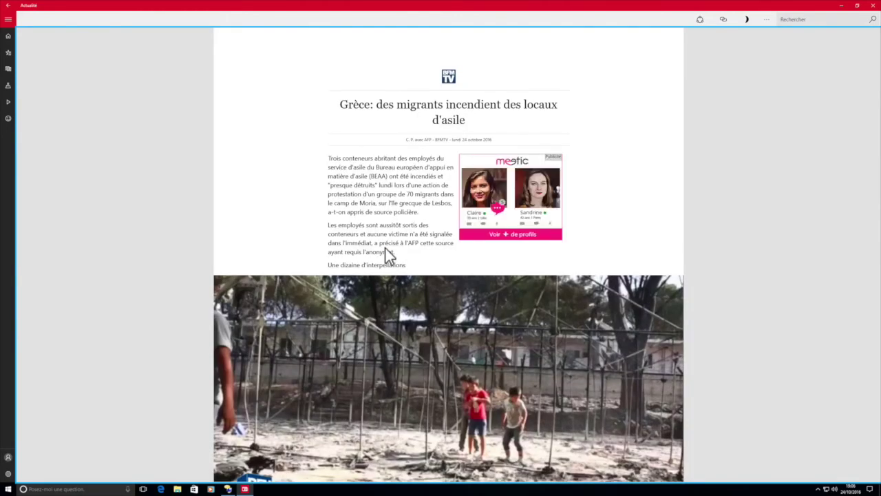
{"action": "key", "text": "Right"}
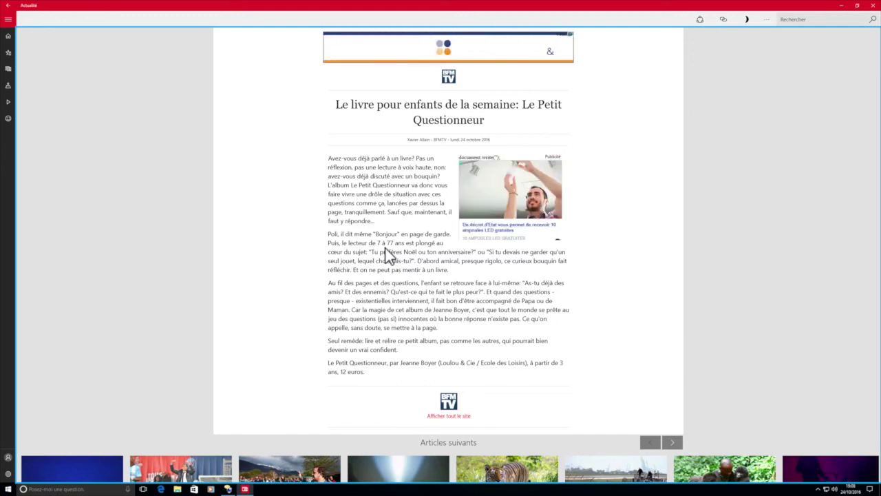
Close the news app and launch Bloc-notes by searching for "blocnote"
{"action": "key", "text": "alt+F4"}
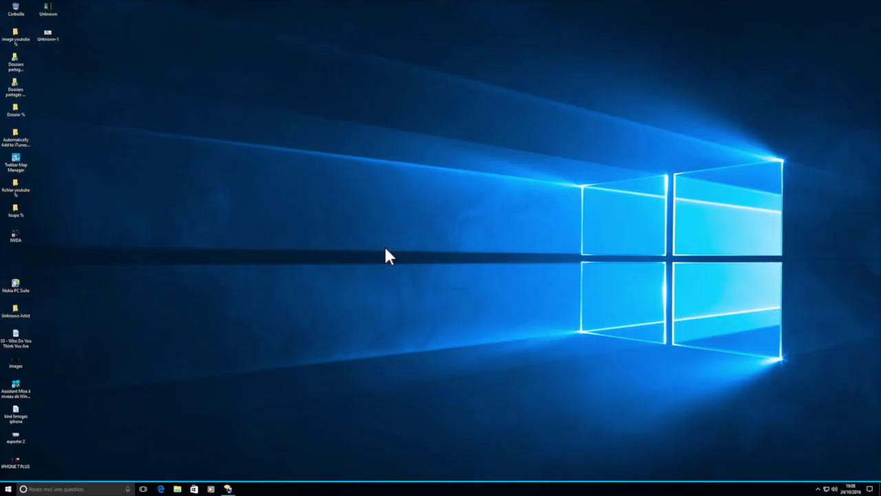
{"action": "key", "text": "super"}
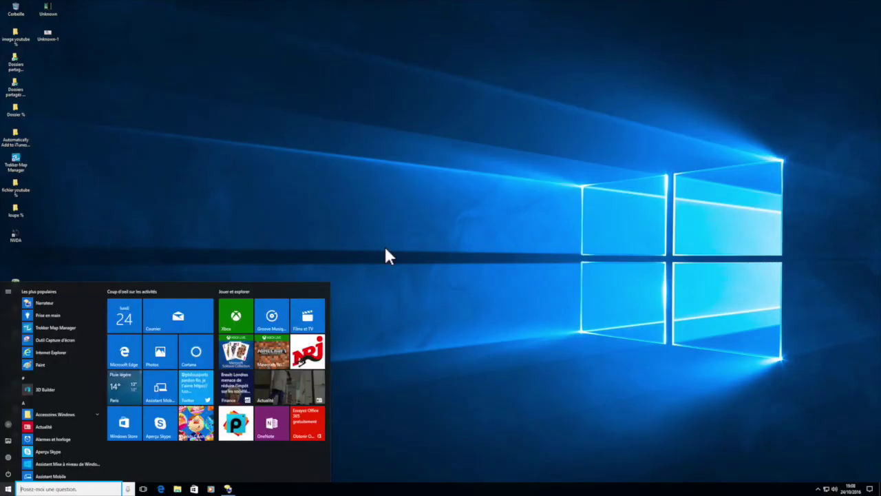
{"action": "type", "text": "nlocnote"}
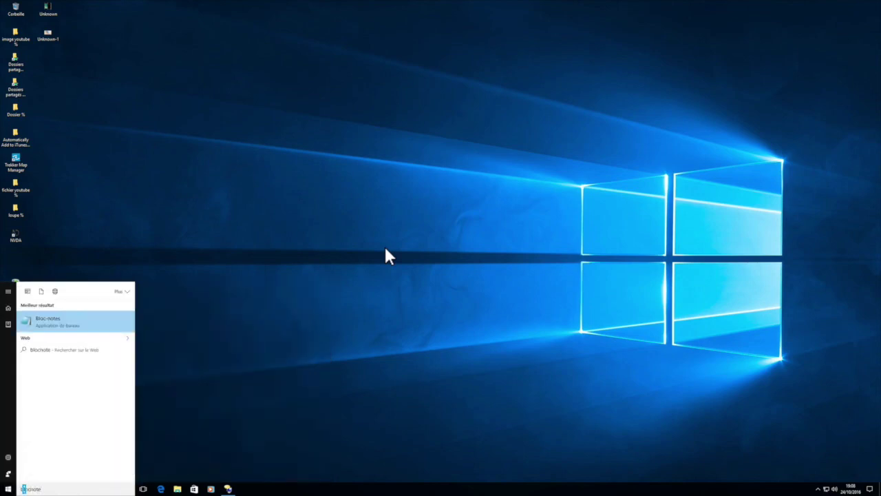
{"action": "key", "text": "Return"}
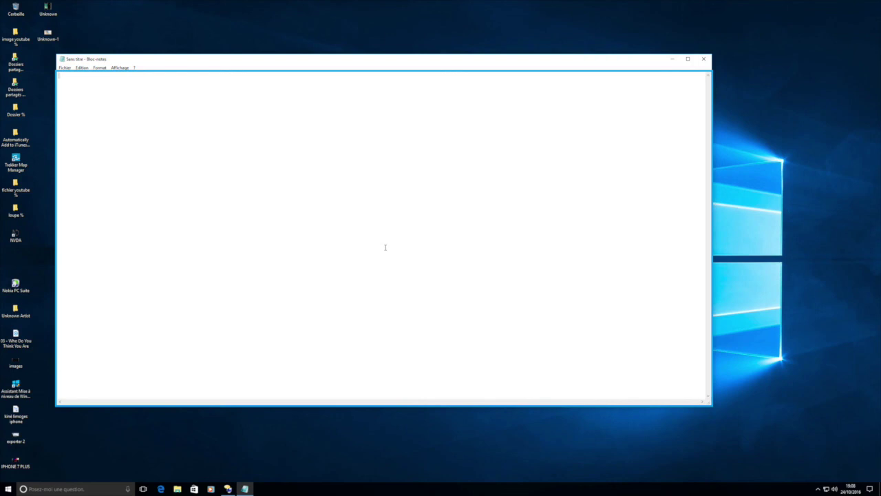
Turn on the Loupe screen magnifier over the empty document and enlarge the view several levels beyond 200 %
{"action": "key", "text": "super+plus"}
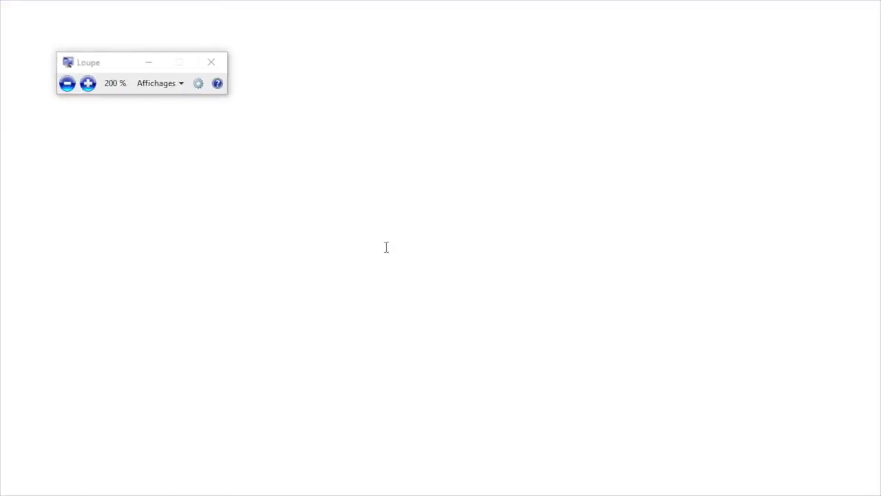
{"action": "key", "text": "super+plus"}
{"action": "key", "text": "super+plus"}
{"action": "key", "text": "super+plus"}
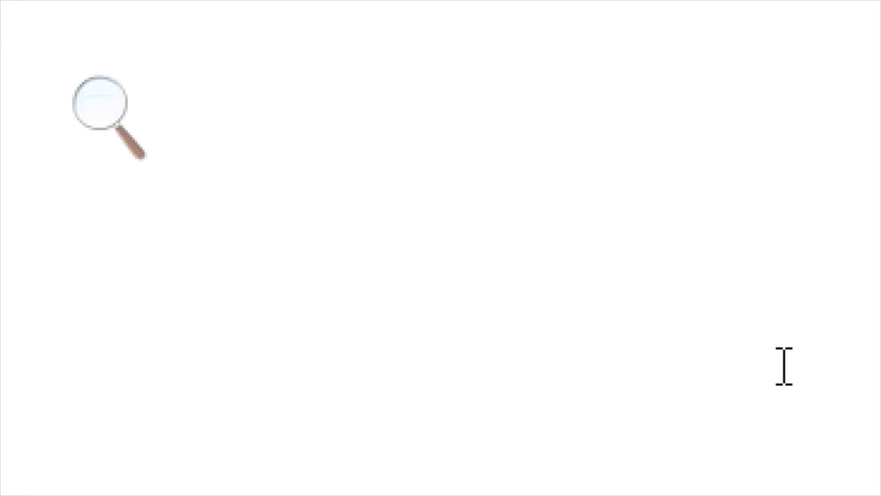
Leave blank lines at the start of the document and indent the new line by one tab
{"action": "key", "text": "Return"}
{"action": "key", "text": "Return"}
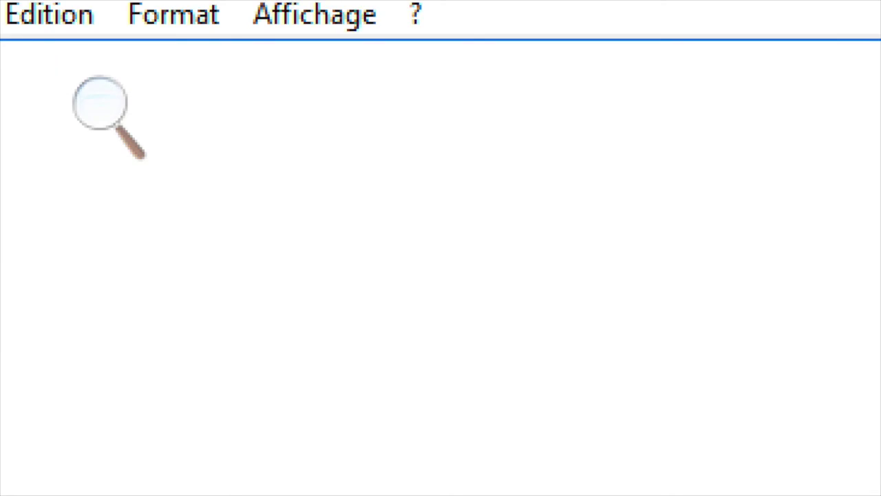
{"action": "type", "text": "▯"}
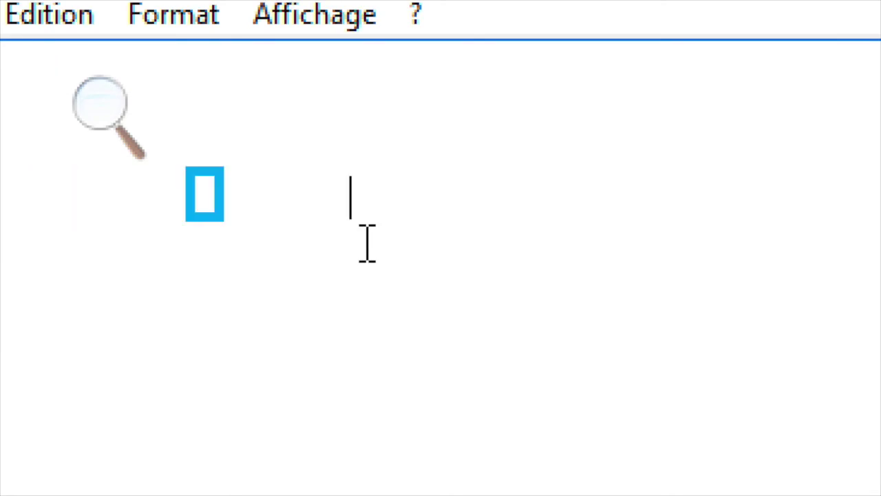
{"action": "key", "text": "Home"}
{"action": "key", "text": "Delete"}
{"action": "key", "text": "End"}
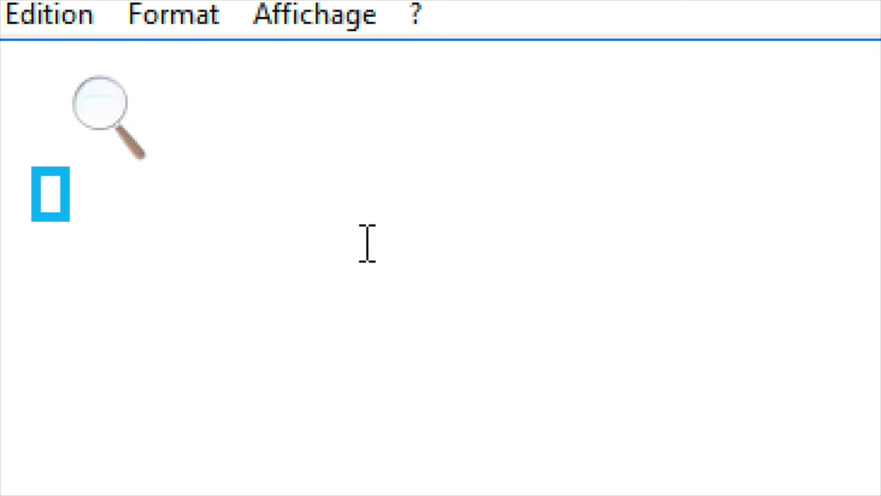
{"action": "key", "text": "ctrl+z"}
Write "bonjour à tous comment allez vous" on the indented line
{"action": "type", "text": "onj"}
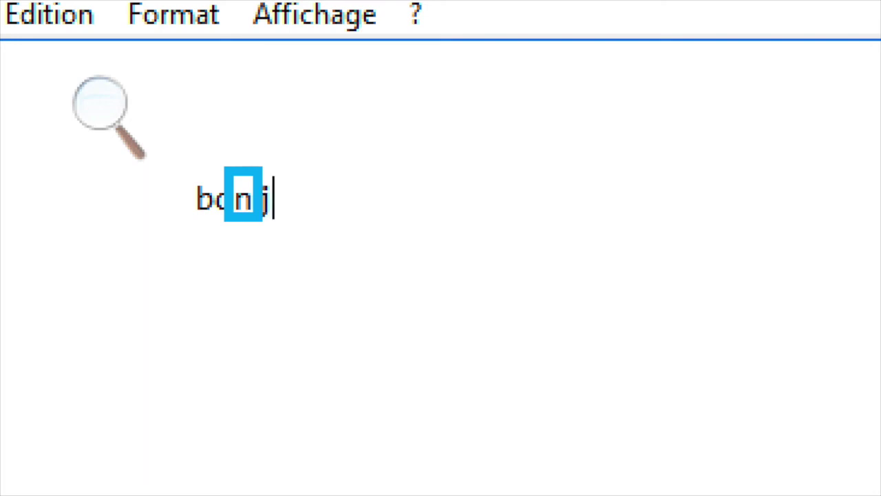
{"action": "type", "text": "our à tous "}
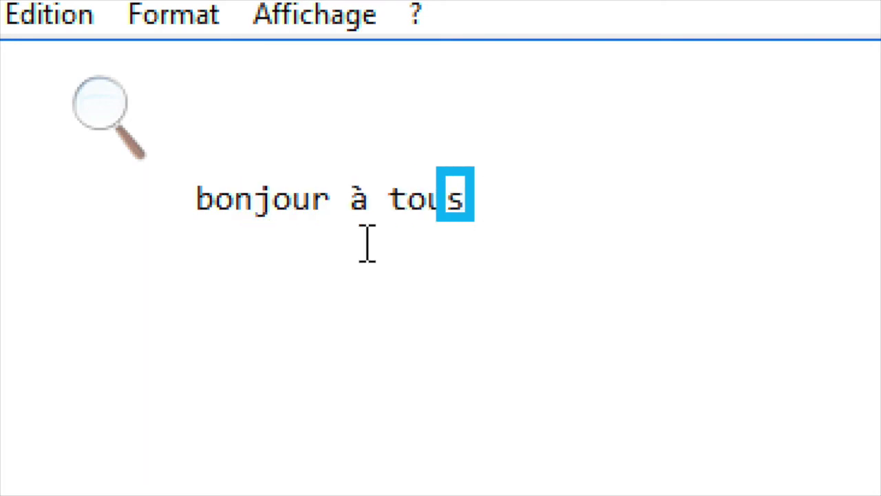
{"action": "type", "text": "comment "}
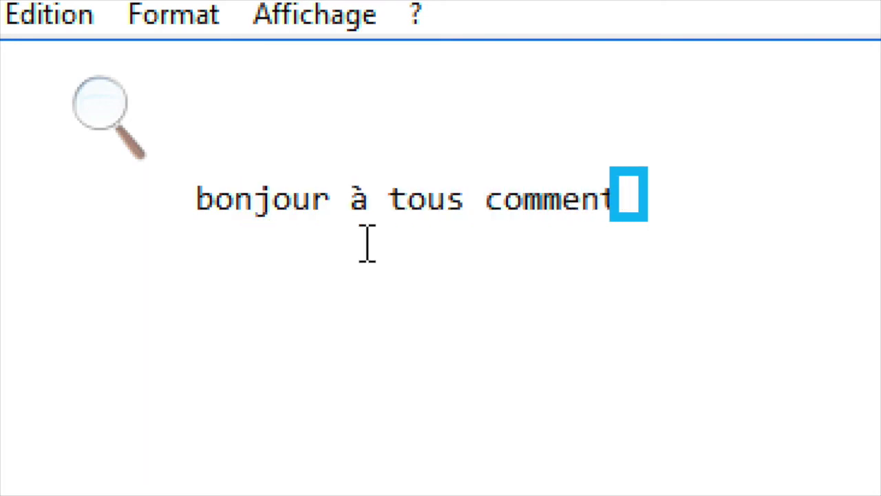
{"action": "type", "text": "allz"}
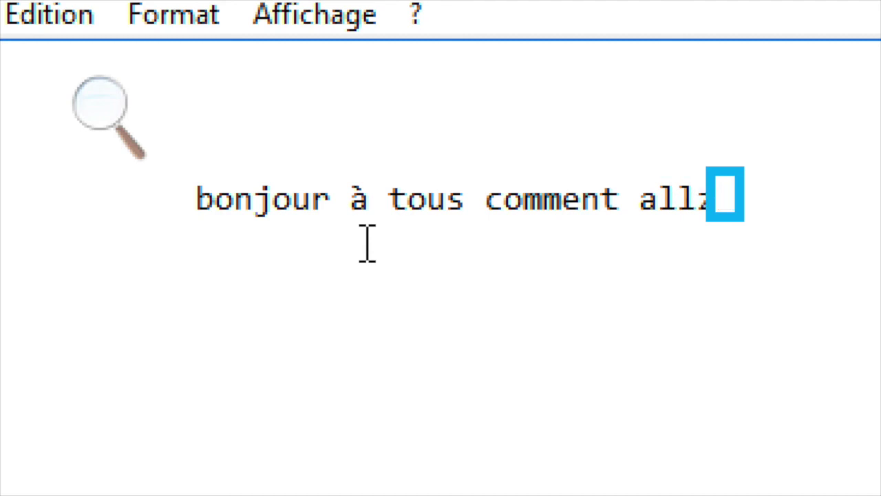
{"action": "key", "text": "BackSpace"}
{"action": "key", "text": "BackSpace"}
{"action": "key", "text": "BackSpace"}
{"action": "key", "text": "BackSpace"}
{"action": "key", "text": "BackSpace"}
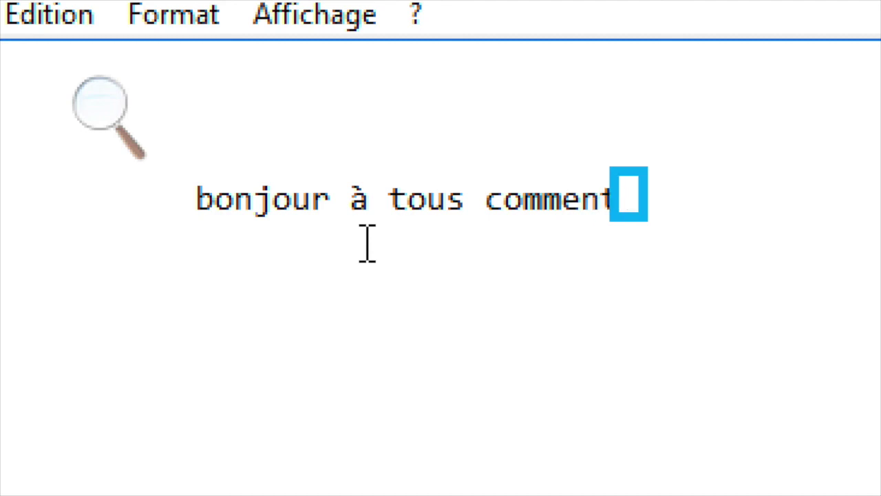
{"action": "type", "text": "allez vous"}
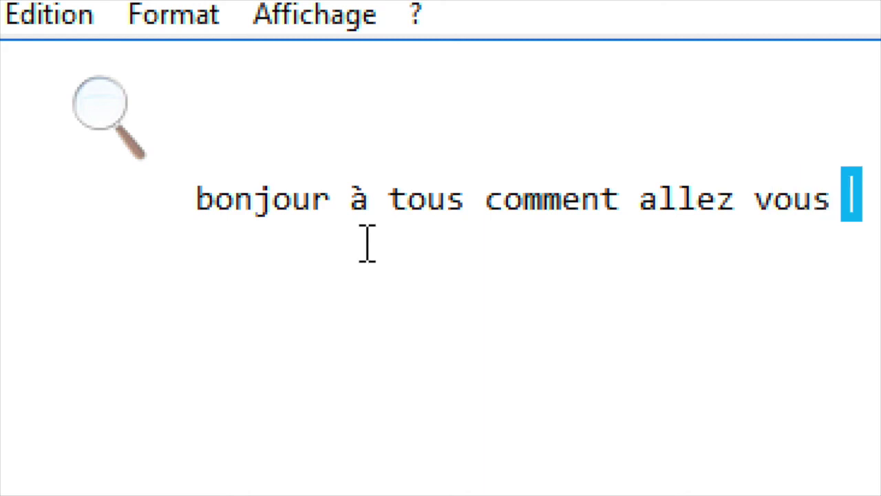
Add a second line, indented by one tab, reading "aujourd'hui merci d'avoir"
{"action": "key", "text": "Return"}
{"action": "key", "text": "Tab"}
{"action": "key", "text": "Tab"}
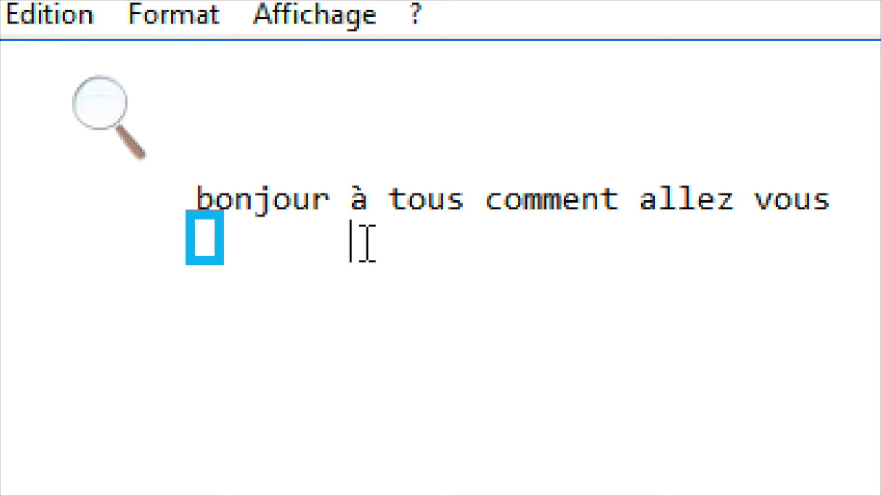
{"action": "key", "text": "BackSpace"}
{"action": "type", "text": "aujour"}
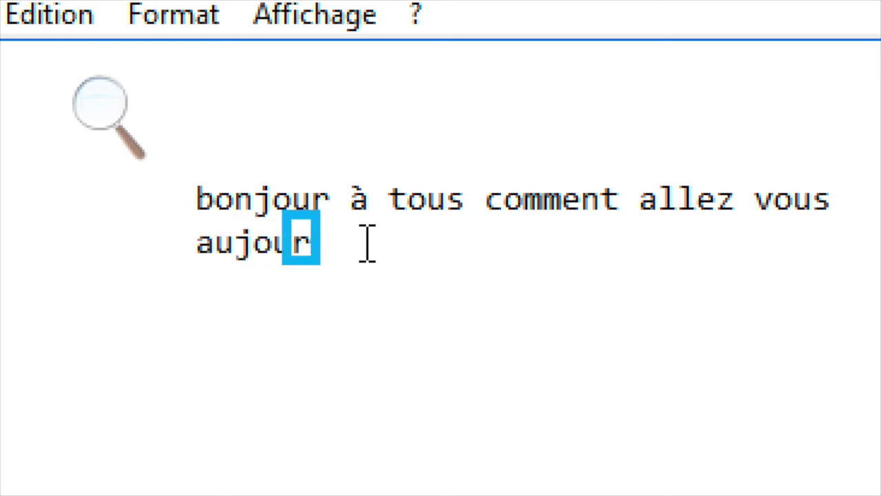
{"action": "type", "text": "d'hui "}
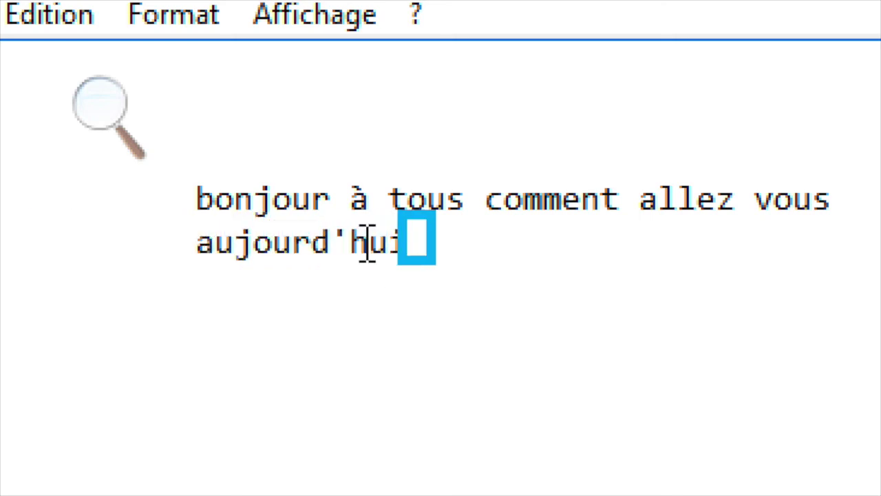
{"action": "type", "text": "merc"}
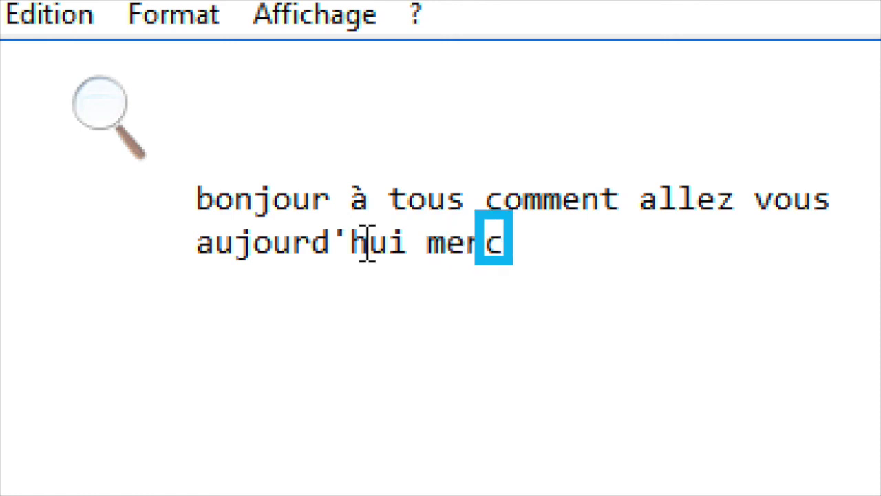
{"action": "type", "text": "i d'avoir"}
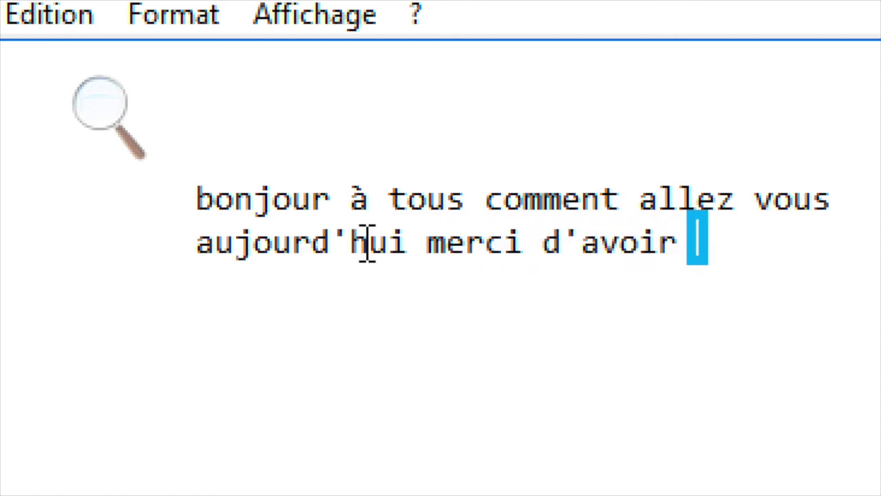
Add a third line, indented by one tab, reading "regarder cette vidéo"
{"action": "key", "text": "Return"}
{"action": "key", "text": "Tab"}
{"action": "type", "text": "regarder "}
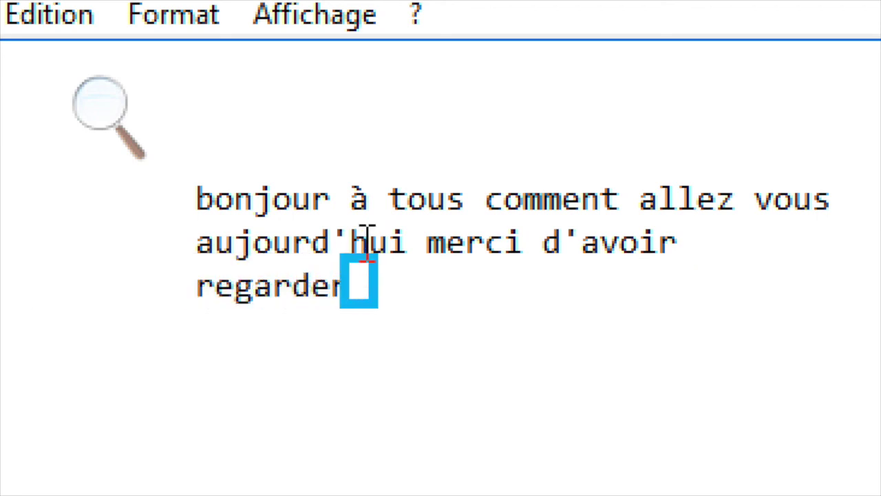
{"action": "type", "text": "cette vi"}
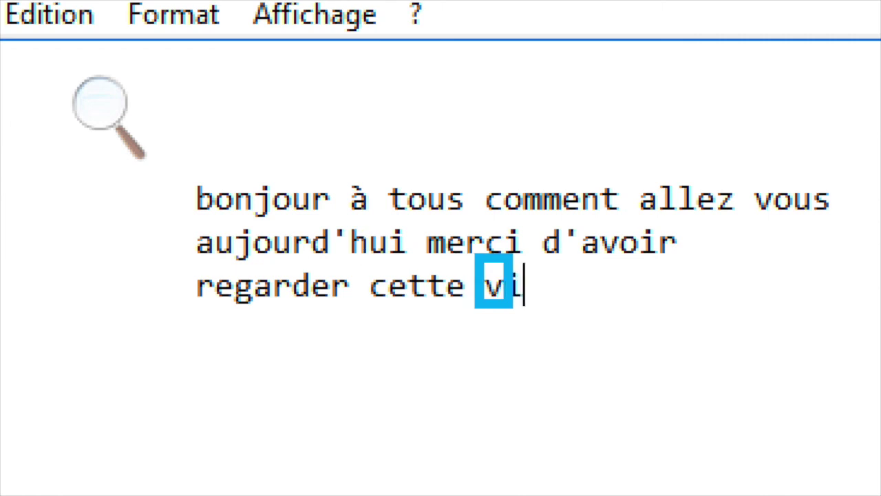
{"action": "type", "text": "doé"}
{"action": "key", "text": "BackSpace"}
{"action": "key", "text": "BackSpace"}
{"action": "key", "text": "BackSpace"}
{"action": "key", "text": "BackSpace"}
{"action": "key", "text": "BackSpace"}
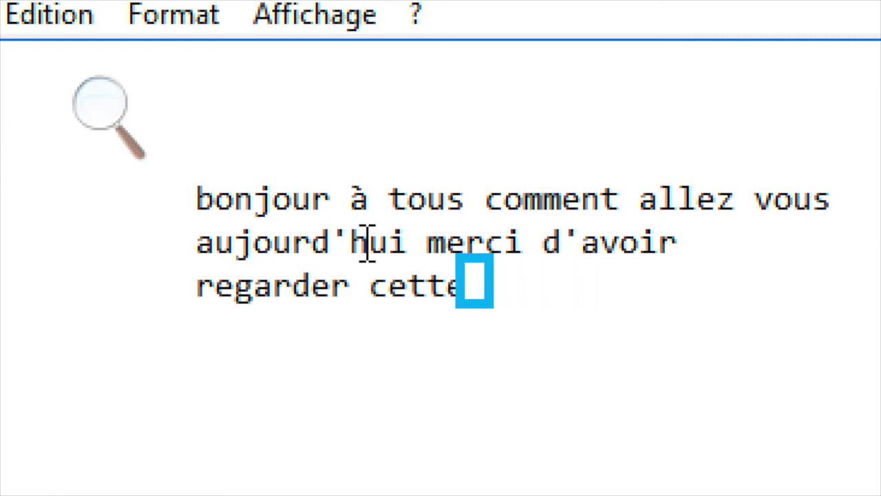
{"action": "type", "text": "vidéo"}
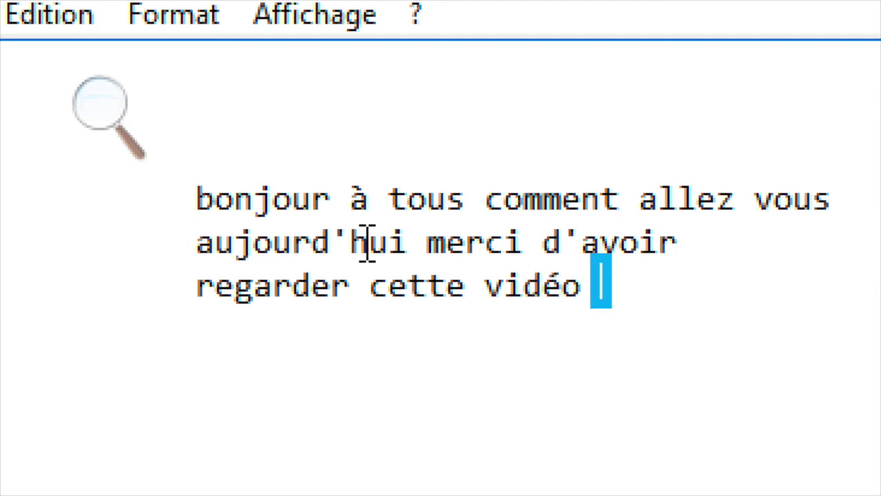
Leave one blank line and start a new line, indented by one tab, reading "j'espère quelle vous"
{"action": "key", "text": "Return"}
{"action": "key", "text": "Tab"}
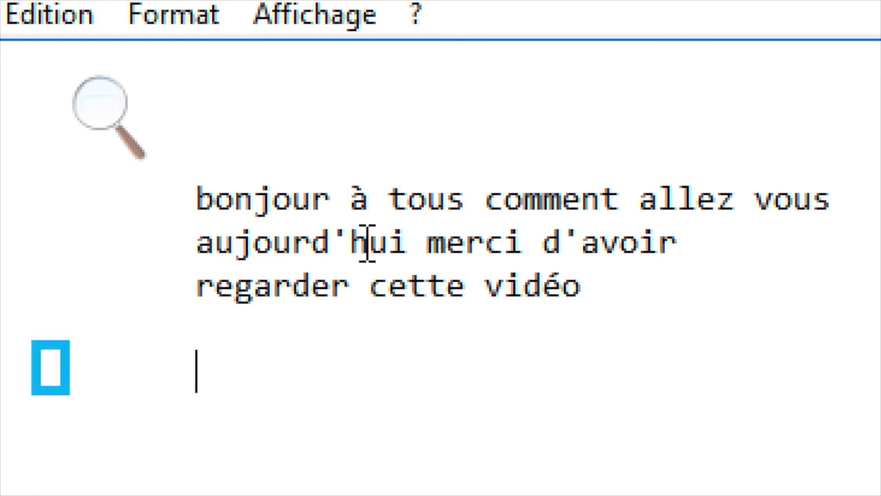
{"action": "type", "text": "j'"}
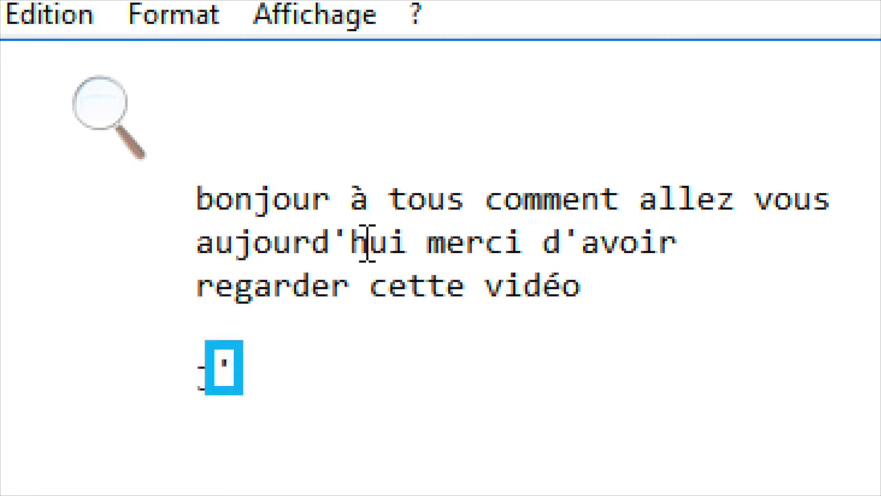
{"action": "type", "text": "espère qu"}
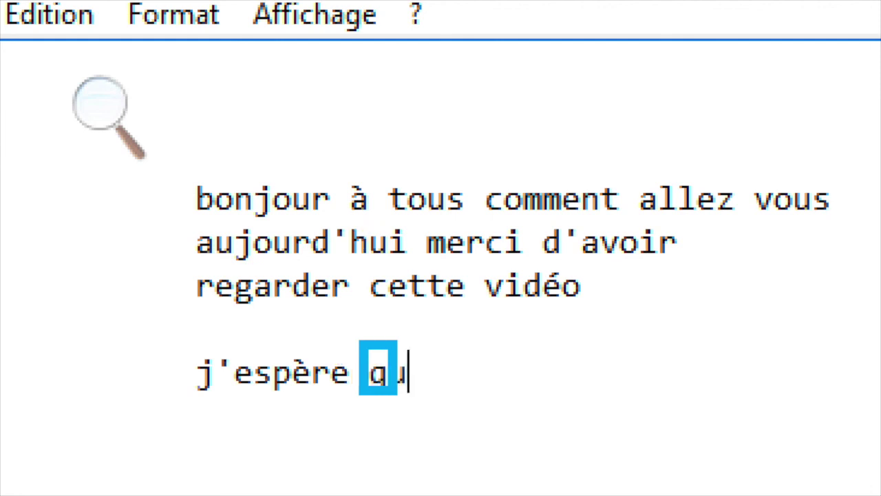
{"action": "type", "text": "elle vous"}
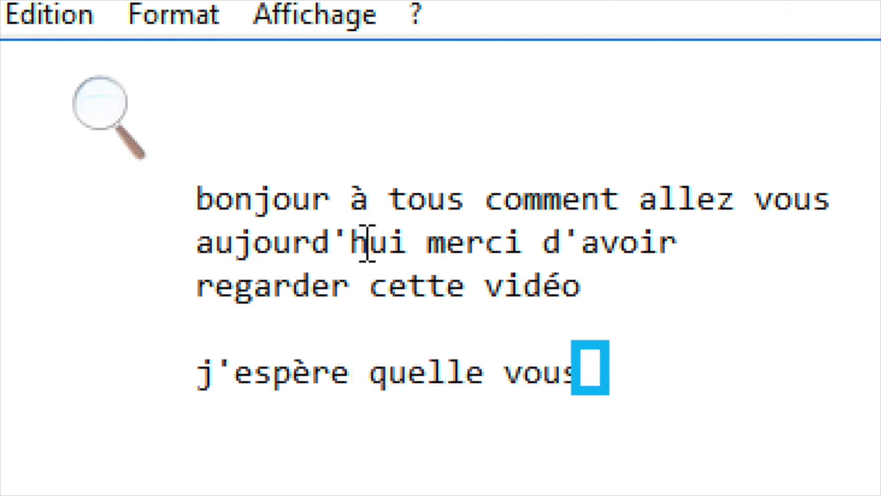